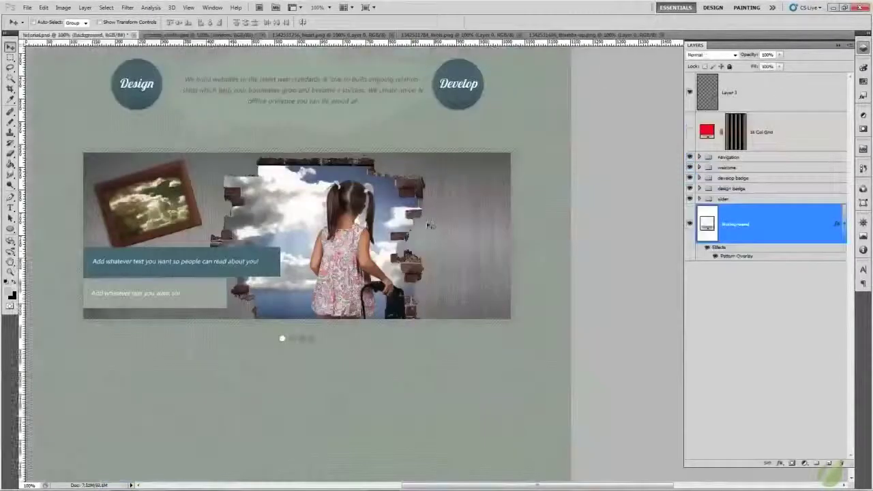
Review the Our Services section in creative_studio.psd, and select the welcome divider group inside the welcome group of tutorial.psd.
{"action": "left_click_drag", "start_coordinate": [333, 346], "coordinate": [355, 418]}
{"action": "left_click_drag", "start_coordinate": [361, 385], "coordinate": [365, 275]}
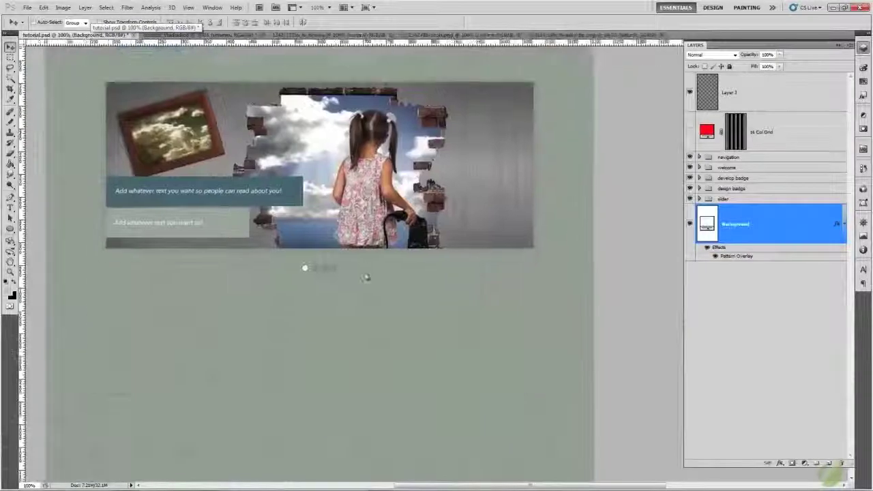
{"action": "left_click", "coordinate": [174, 34]}
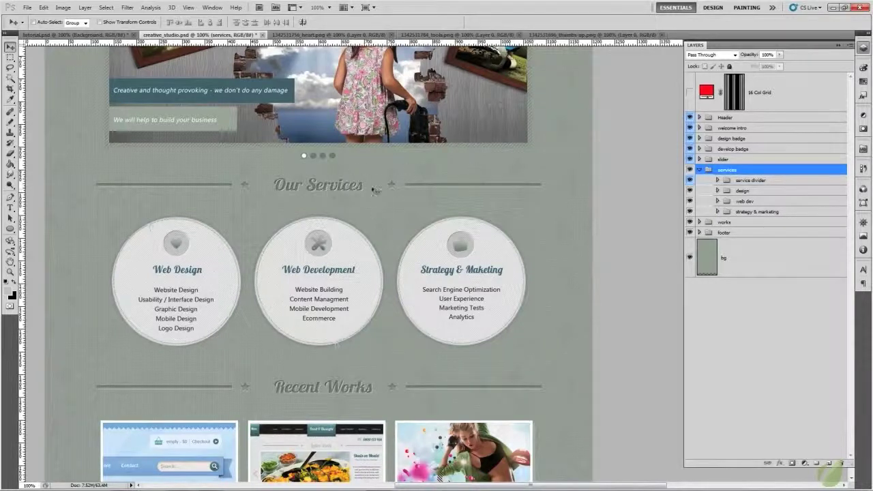
{"action": "left_click", "coordinate": [114, 35]}
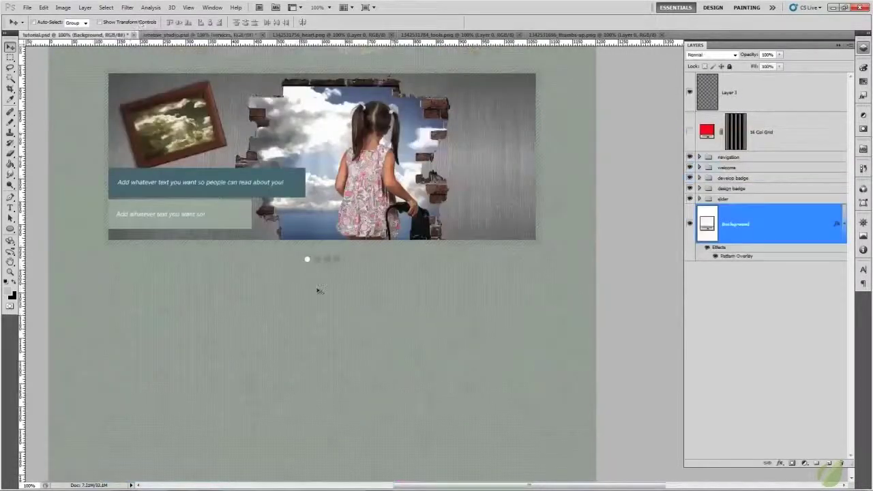
{"action": "scroll", "coordinate": [331, 223], "scroll_direction": "up", "scroll_amount": 5}
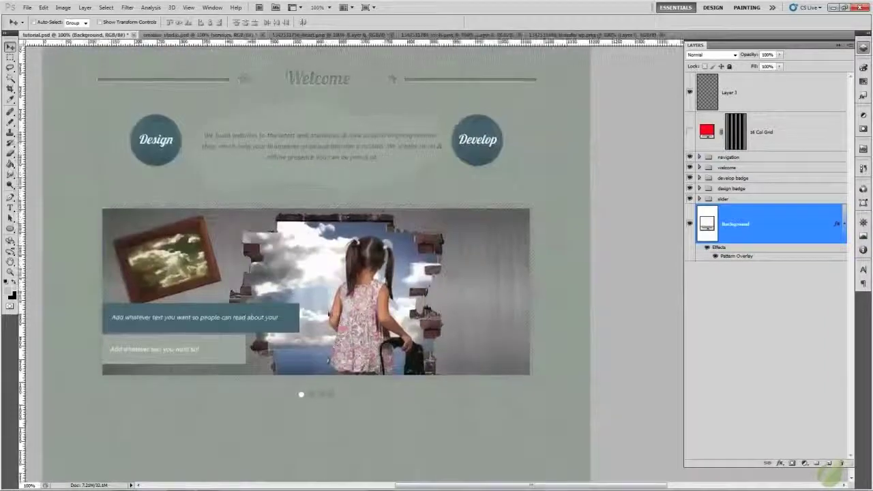
{"action": "left_click", "coordinate": [698, 167]}
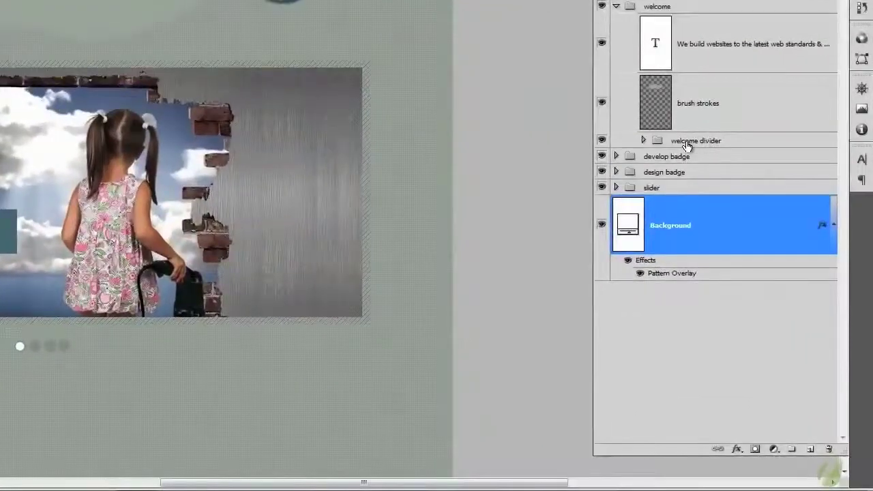
{"action": "left_click", "coordinate": [716, 172]}
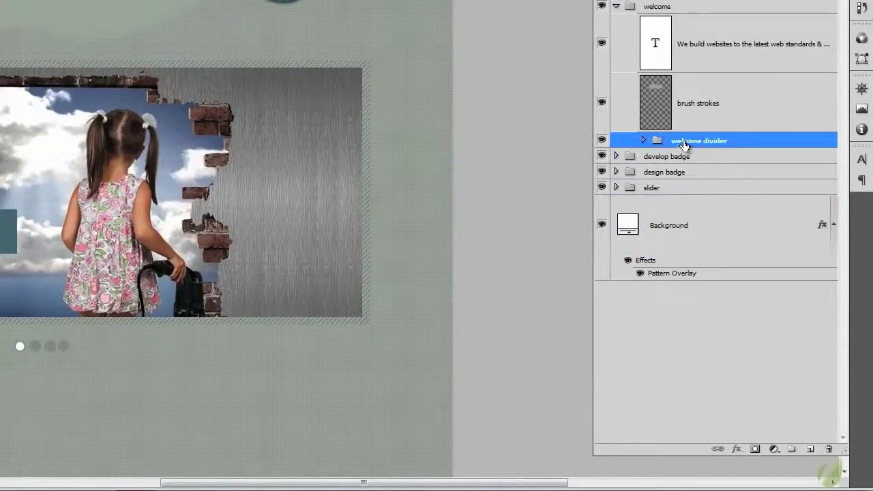
{"action": "left_click_drag", "start_coordinate": [684, 145], "coordinate": [761, 165]}
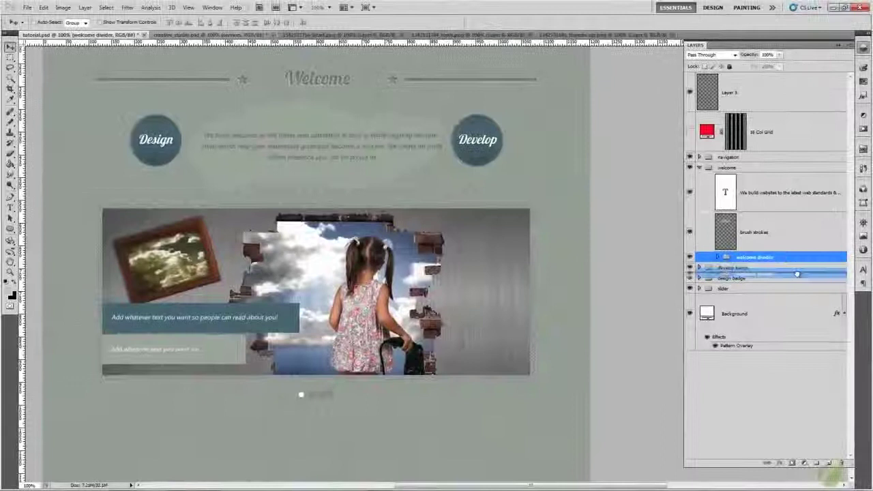
{"action": "left_click_drag", "start_coordinate": [797, 273], "coordinate": [828, 464]}
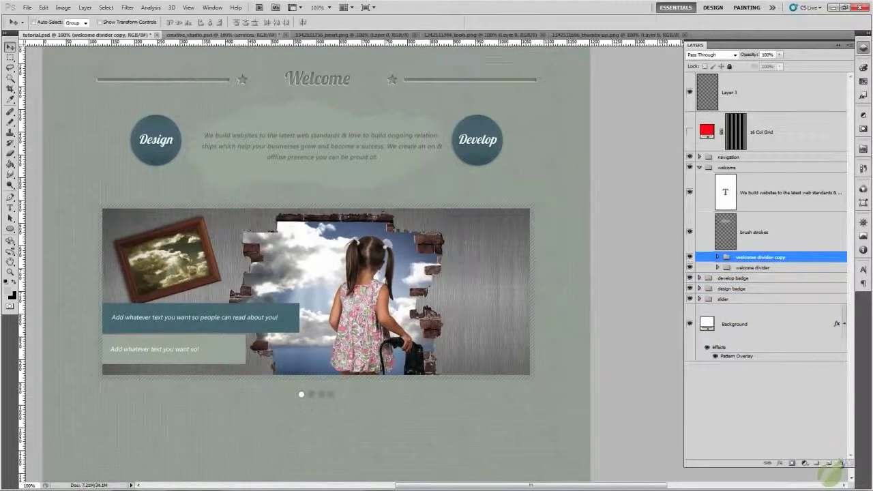
{"action": "left_click", "coordinate": [841, 463]}
{"action": "left_click", "coordinate": [567, 189]}
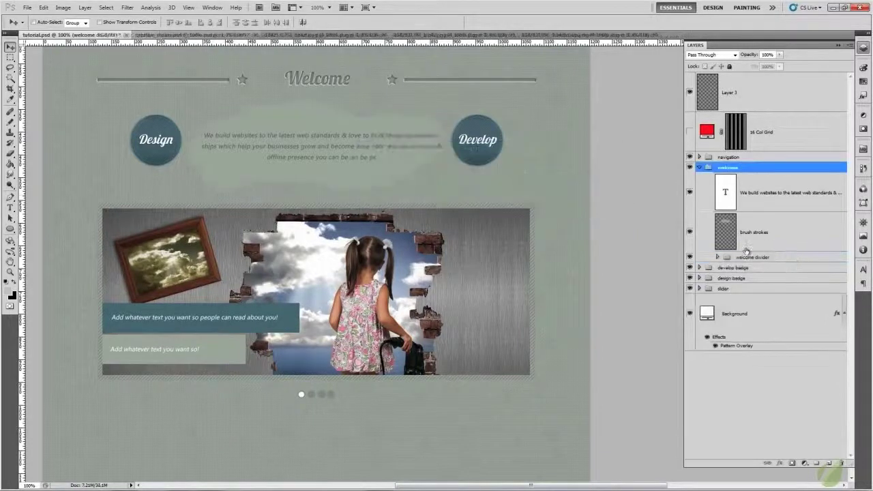
Duplicate the welcome divider group below the slider dots and change the copy's heading text to "Our Services".
{"action": "left_click", "coordinate": [750, 257]}
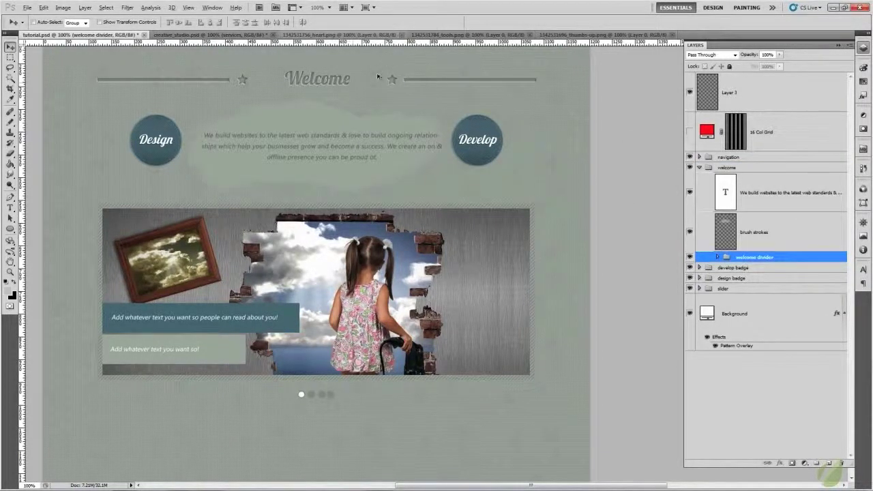
{"action": "left_click_drag", "start_coordinate": [343, 80], "coordinate": [335, 429]}
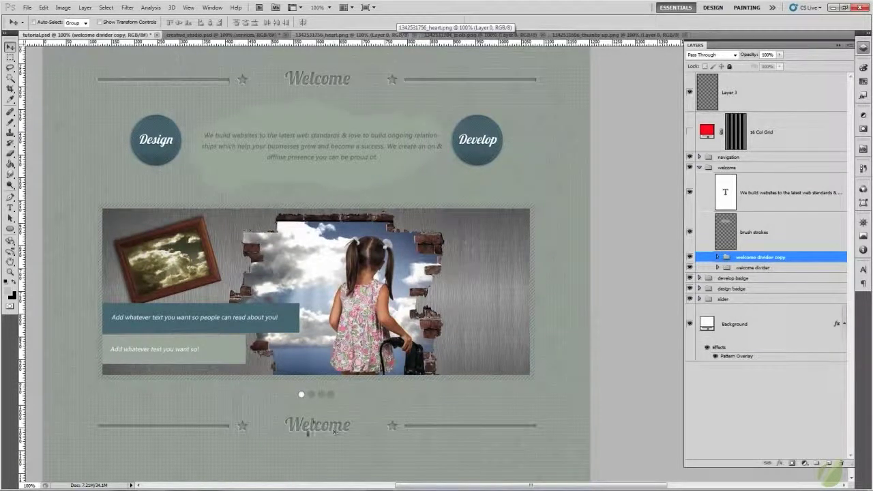
{"action": "left_click", "coordinate": [717, 258]}
{"action": "double_click", "coordinate": [743, 282]}
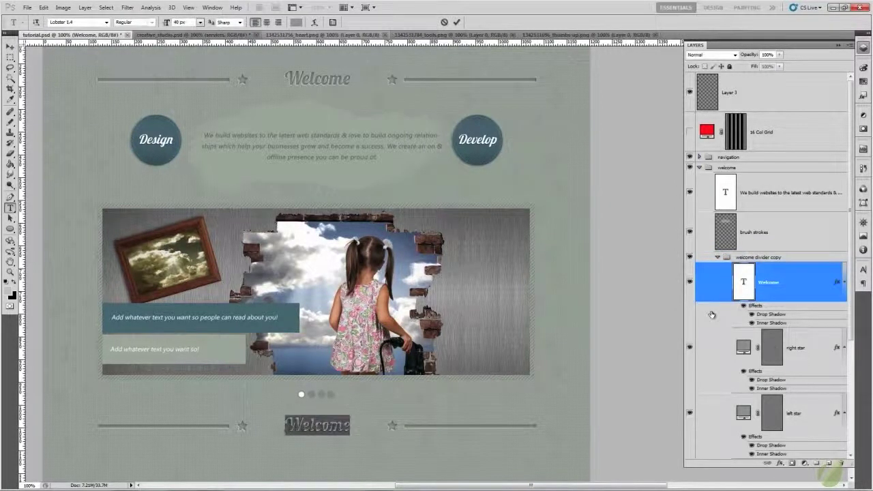
{"action": "type", "text": "Our"}
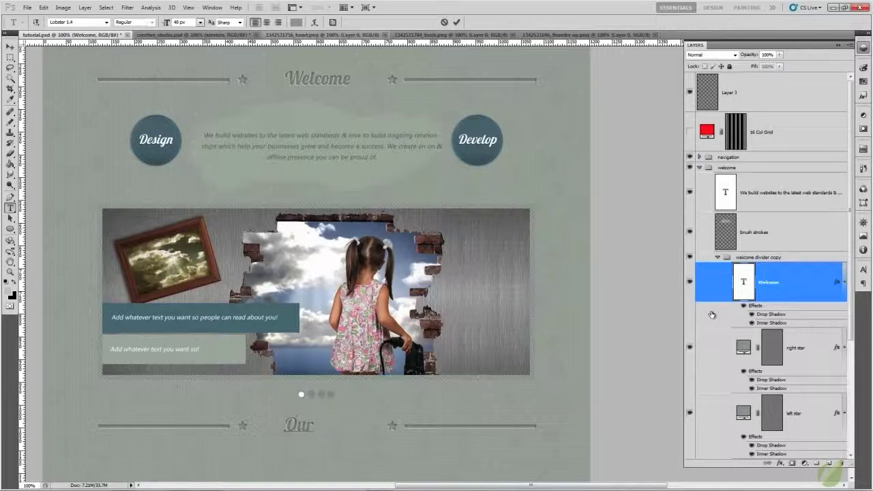
{"action": "type", "text": " Servicers"}
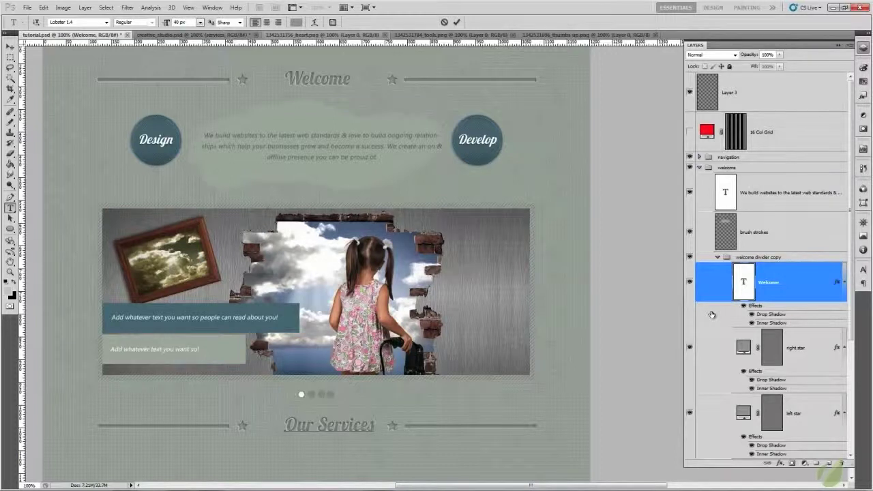
{"action": "left_click", "coordinate": [456, 22]}
{"action": "key", "text": "v"}
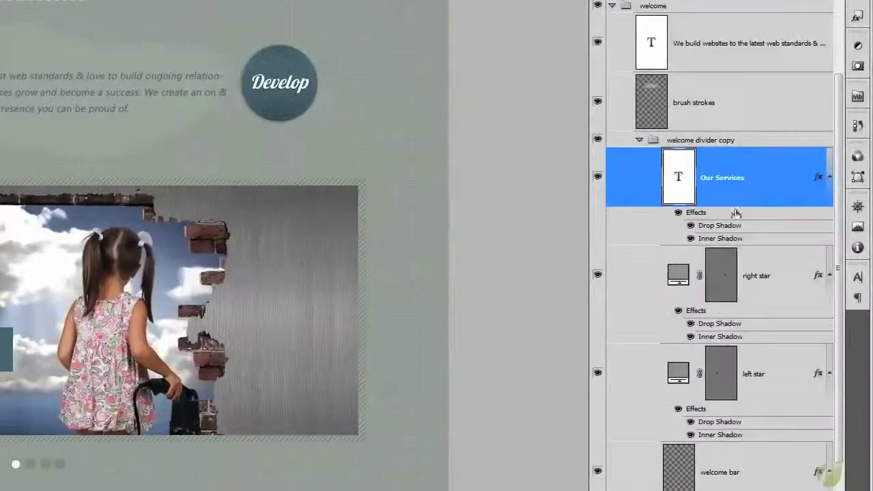
Centre the Our Services heading between its two stars and compare the section with the one in creative_studio.psd.
{"action": "left_click_drag", "start_coordinate": [736, 213], "coordinate": [771, 380]}
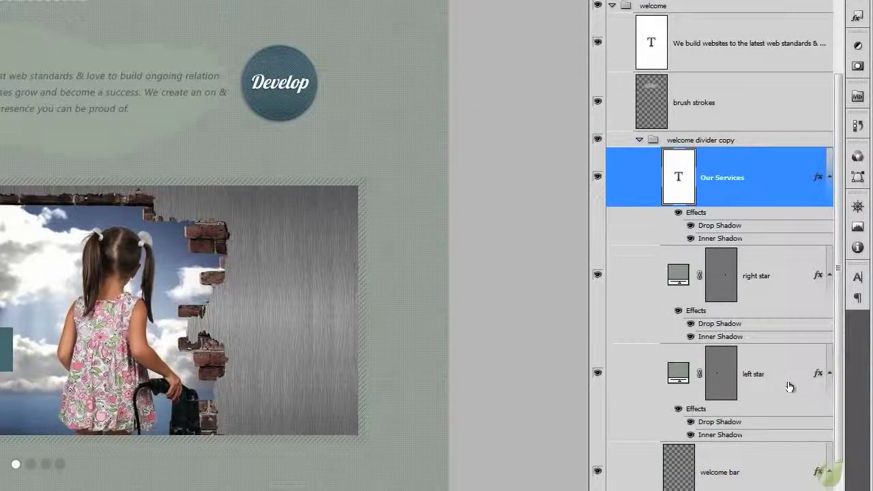
{"action": "left_click", "coordinate": [781, 384], "text": "shift"}
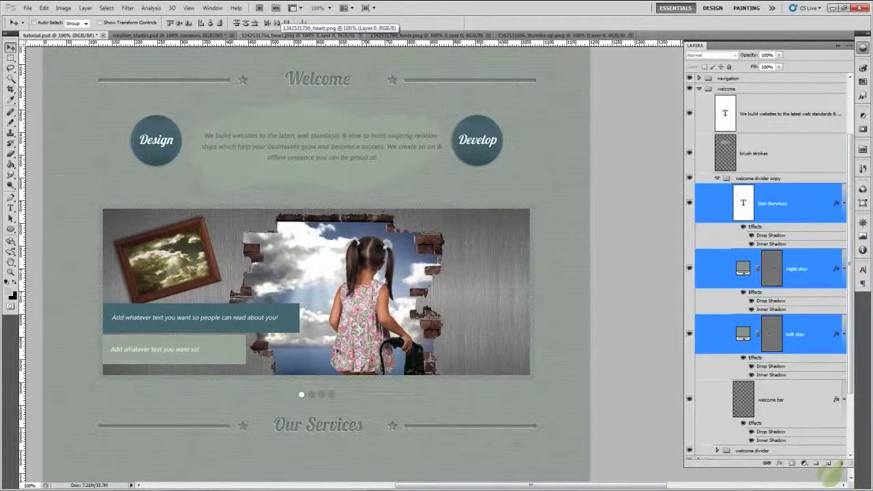
{"action": "left_click_drag", "start_coordinate": [302, 425], "coordinate": [309, 341]}
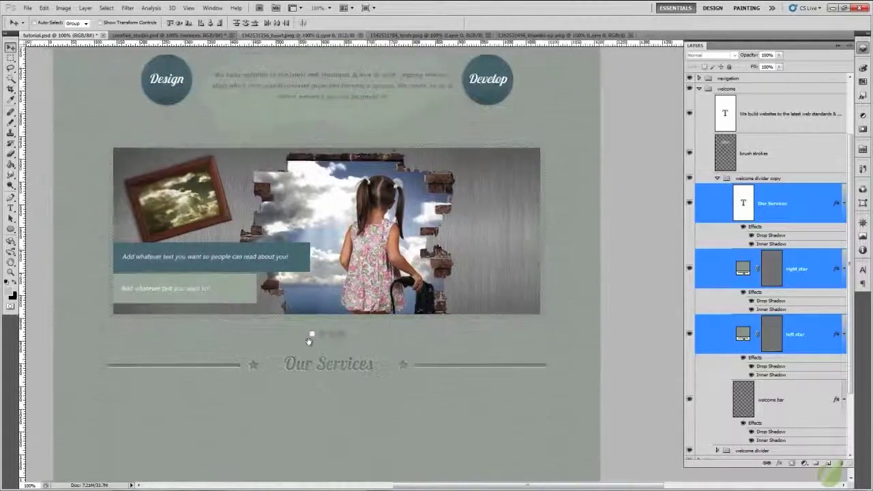
{"action": "scroll", "coordinate": [309, 341], "scroll_direction": "down", "scroll_amount": 5}
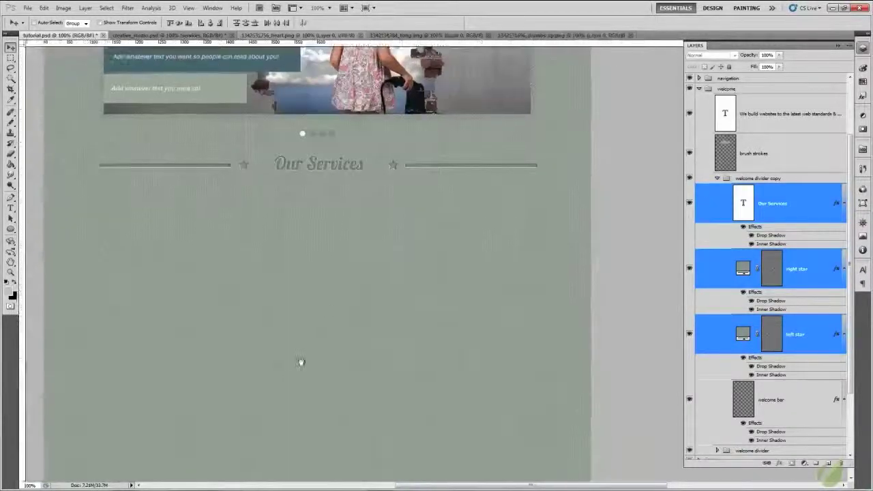
{"action": "scroll", "coordinate": [267, 350], "scroll_direction": "down", "scroll_amount": 1}
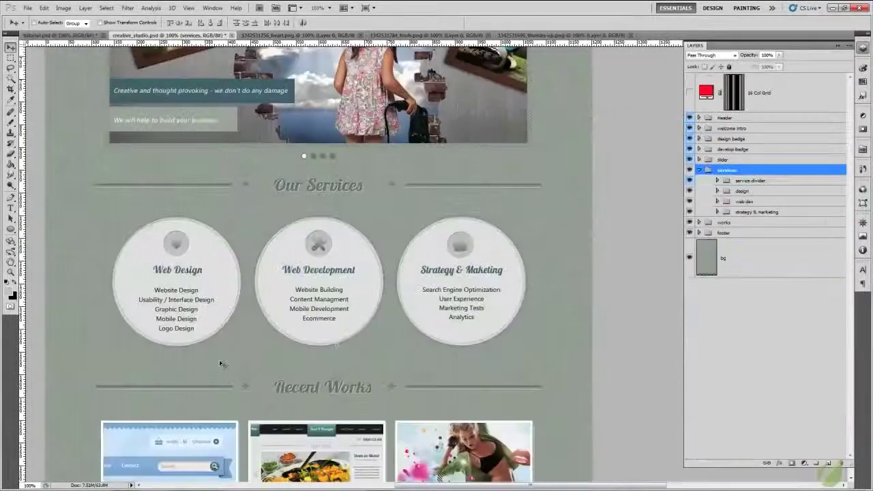
{"action": "left_click", "coordinate": [140, 35]}
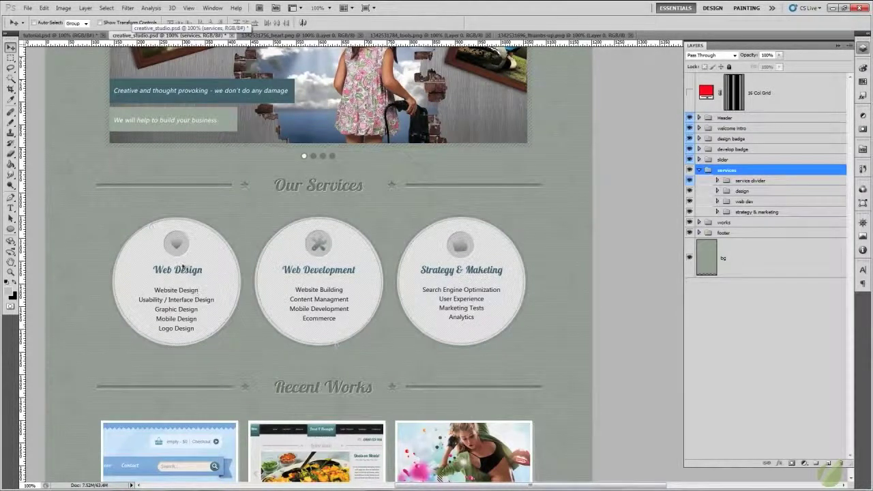
{"action": "left_click", "coordinate": [54, 35]}
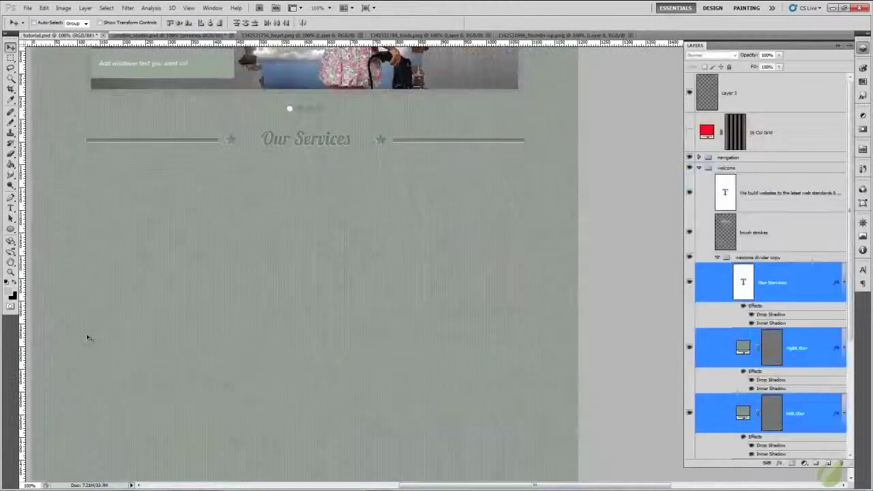
Collapse the copied divider group and rename it "services divider".
{"action": "left_click", "coordinate": [724, 258]}
{"action": "left_click", "coordinate": [717, 257]}
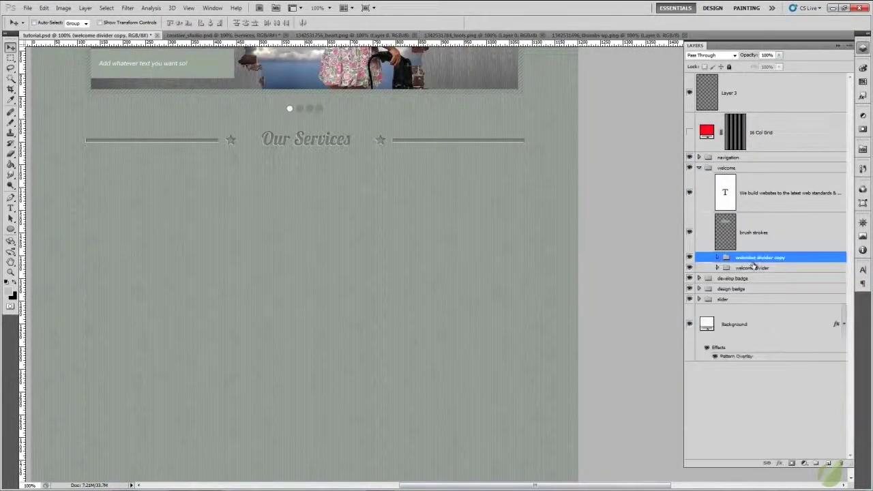
{"action": "double_click", "coordinate": [759, 258]}
{"action": "type", "text": "services"}
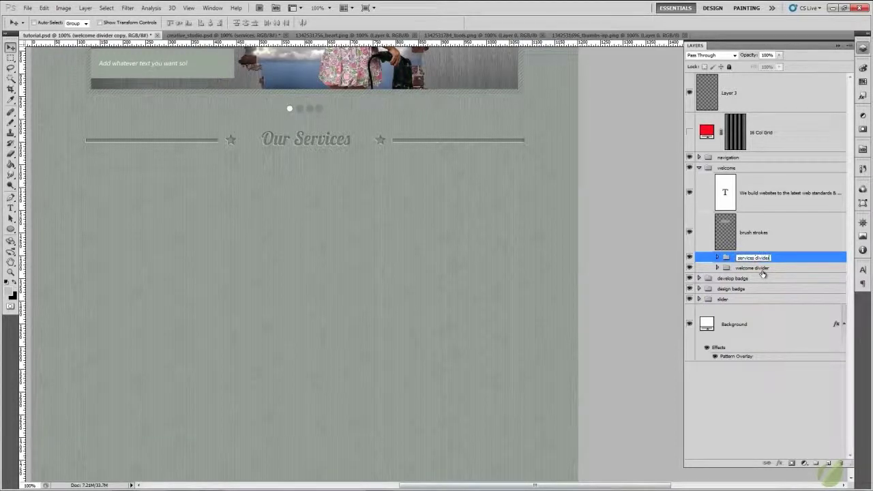
{"action": "key", "text": "Return"}
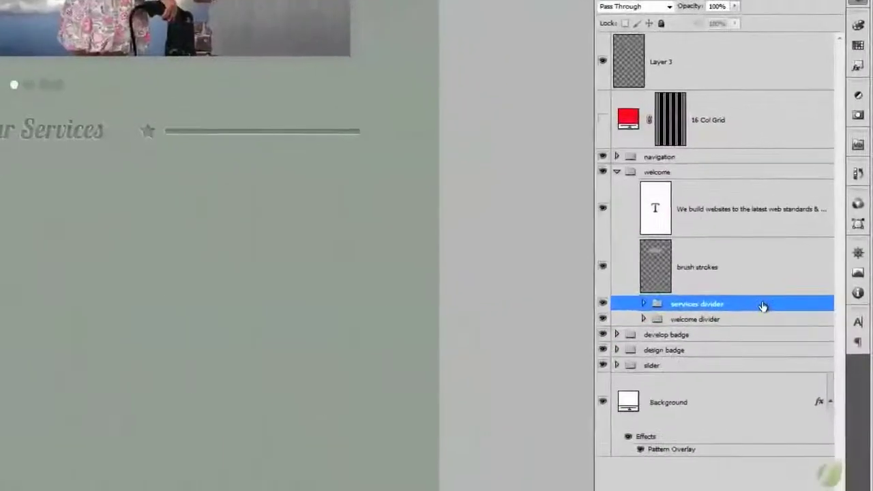
Move the services divider group out of the welcome group to directly below the slider group, and select the Background layer.
{"action": "left_click_drag", "start_coordinate": [763, 306], "coordinate": [739, 168]}
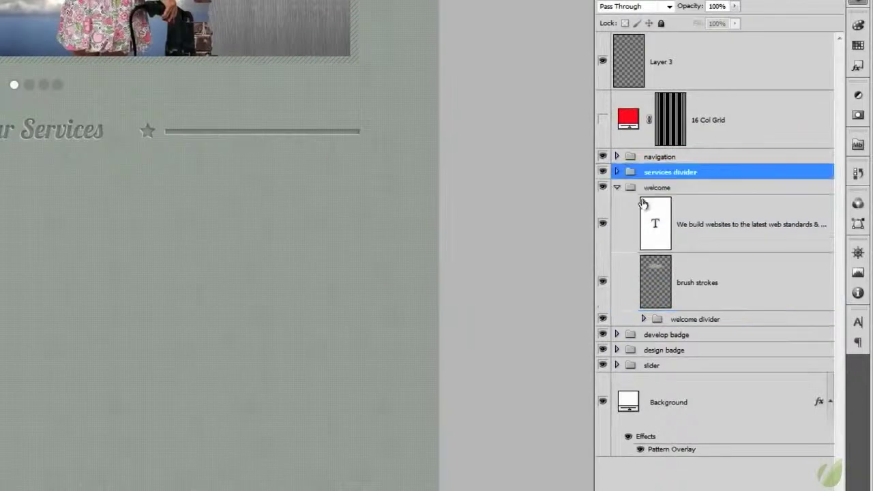
{"action": "left_click", "coordinate": [616, 187]}
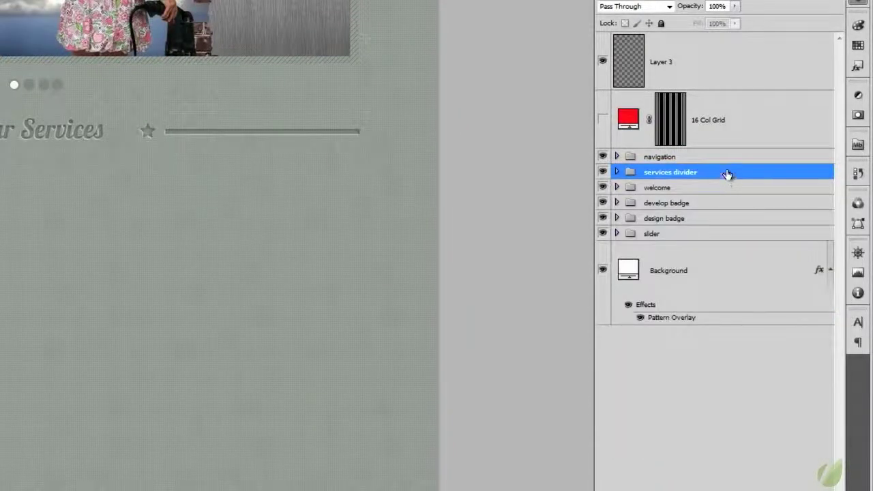
{"action": "left_click_drag", "start_coordinate": [727, 176], "coordinate": [725, 238]}
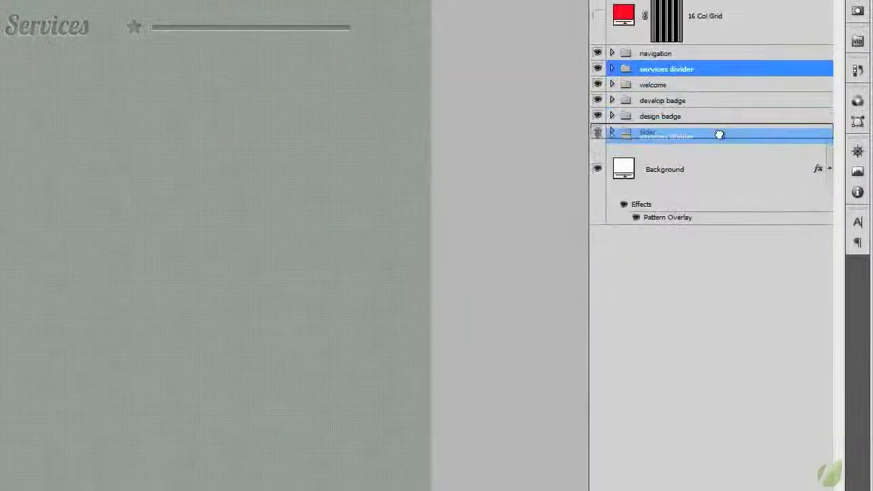
{"action": "left_click_drag", "start_coordinate": [719, 135], "coordinate": [719, 143]}
{"action": "left_click", "coordinate": [699, 168]}
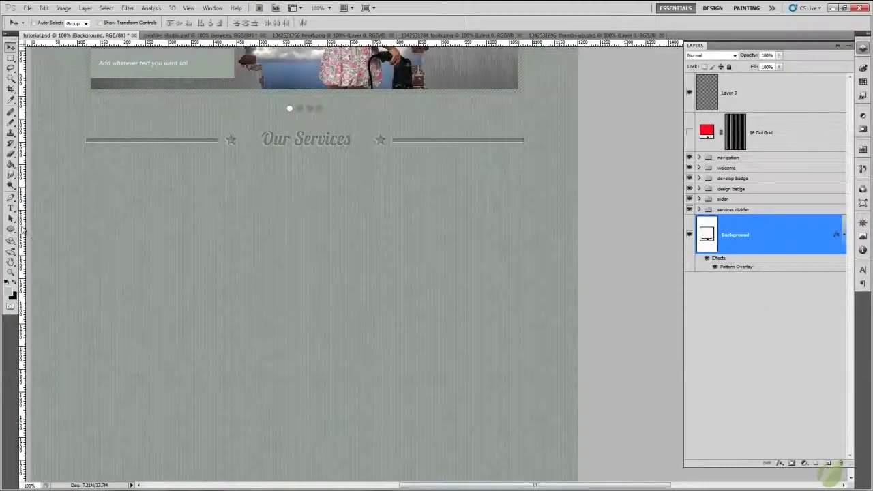
With the Ellipse tool and column guides shown, draw a circle about 260 px wide below the left part of the Our Services divider.
{"action": "left_click", "coordinate": [12, 230]}
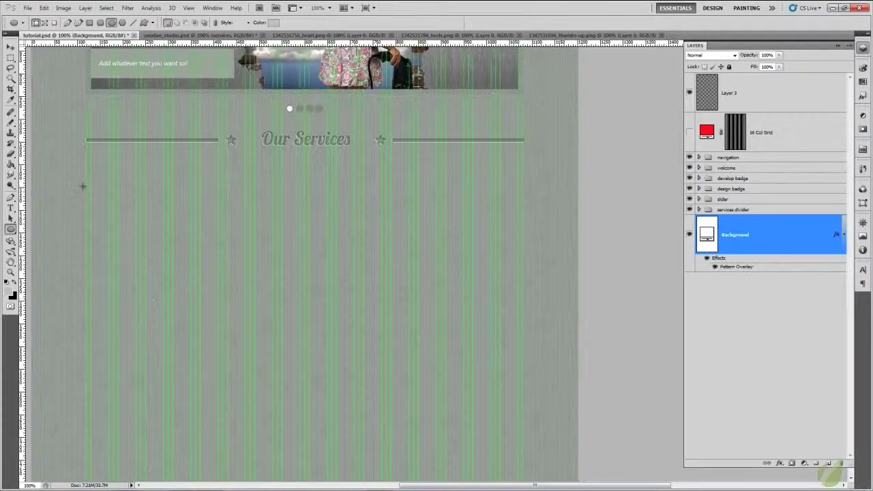
{"action": "left_click_drag", "start_coordinate": [117, 202], "coordinate": [144, 225]}
{"action": "left_click_drag", "start_coordinate": [213, 307], "coordinate": [213, 308]}
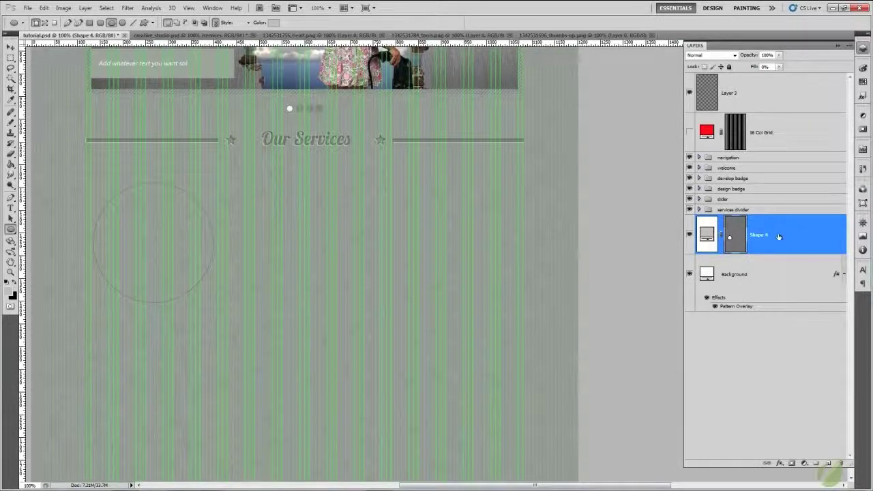
Raise the circle layer's fill opacity to 100% and set its solid colour to near-white #fefefe.
{"action": "left_click", "coordinate": [780, 66]}
{"action": "left_click_drag", "start_coordinate": [778, 76], "coordinate": [841, 73]}
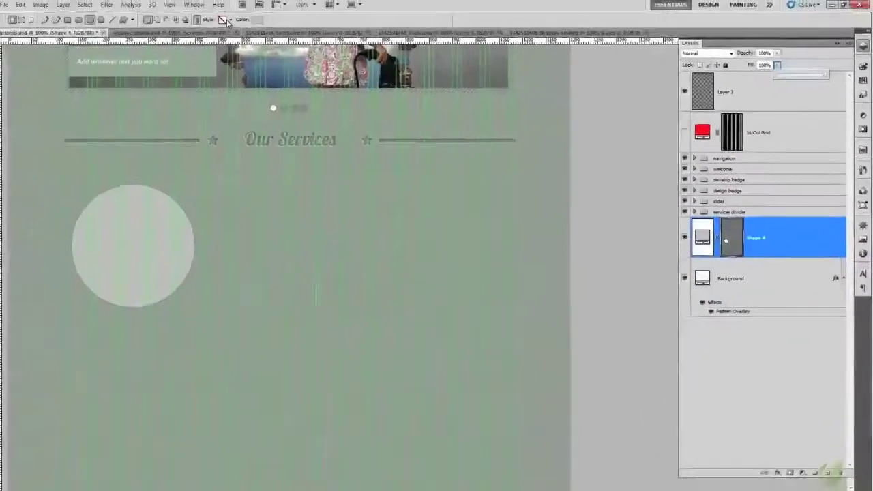
{"action": "left_click", "coordinate": [791, 248]}
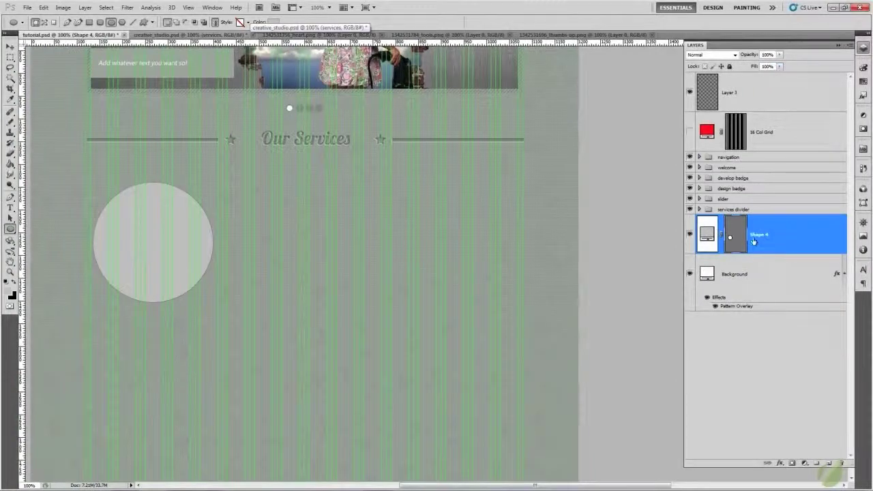
{"action": "double_click", "coordinate": [709, 236]}
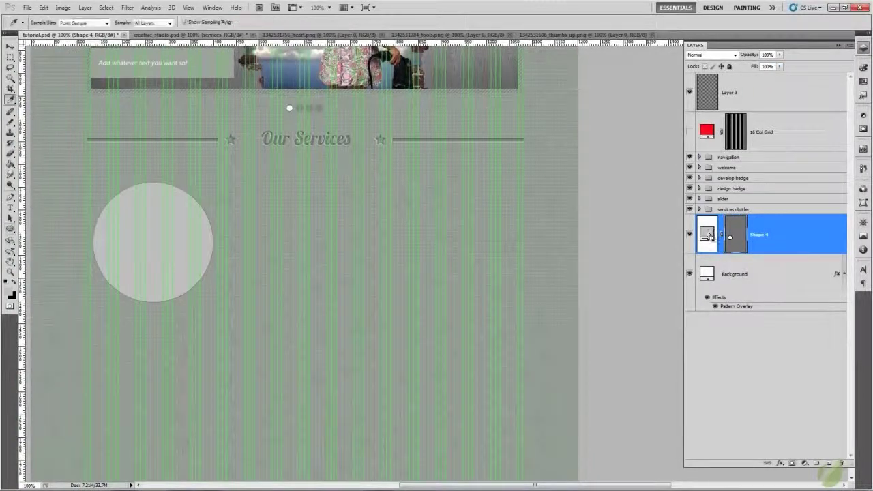
{"action": "left_click", "coordinate": [553, 238]}
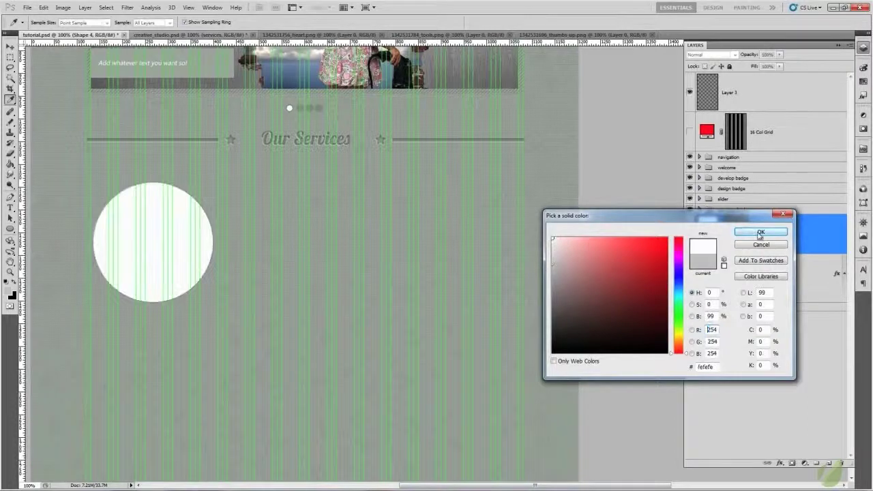
{"action": "left_click", "coordinate": [760, 232]}
Add a stroke layer style to the white circle with a size of 5 px, positioned outside.
{"action": "right_click", "coordinate": [707, 235]}
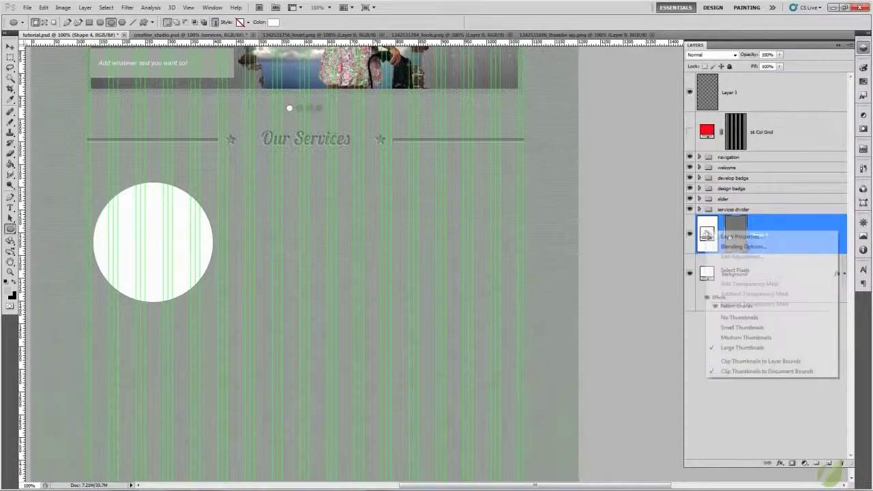
{"action": "left_click", "coordinate": [714, 245]}
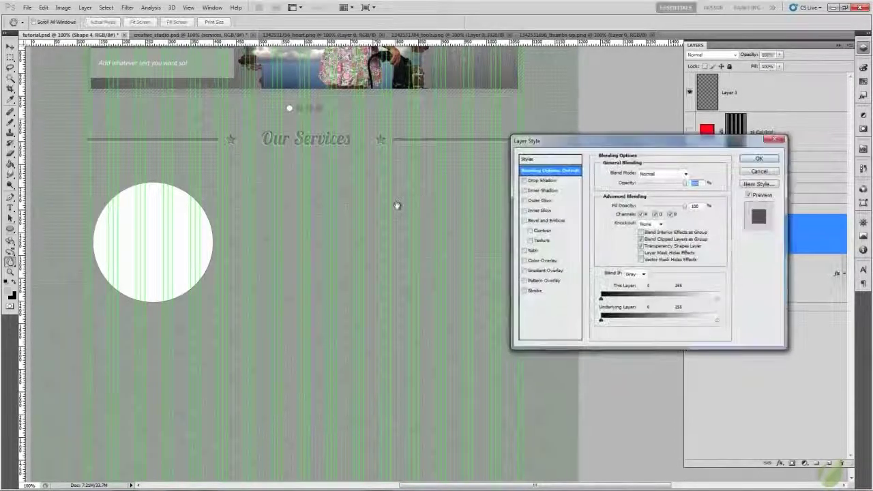
{"action": "left_click_drag", "start_coordinate": [583, 140], "coordinate": [145, 103]}
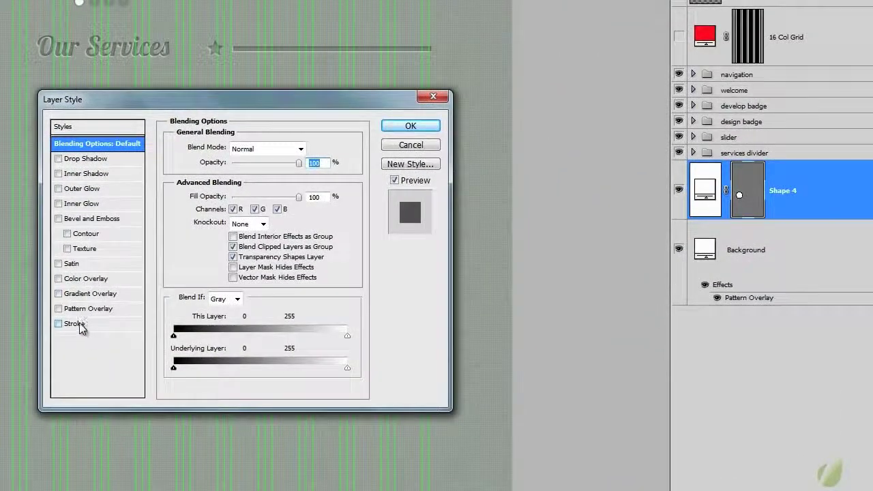
{"action": "left_click", "coordinate": [77, 324]}
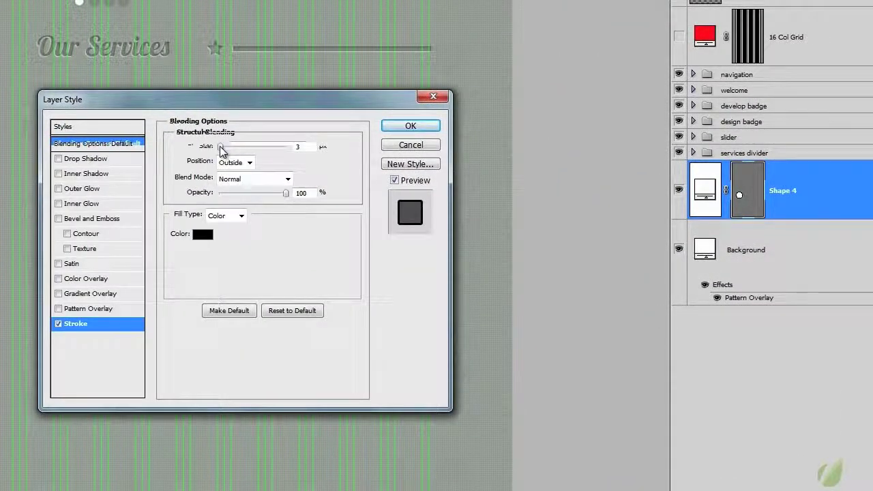
{"action": "left_click_drag", "start_coordinate": [222, 150], "coordinate": [225, 150]}
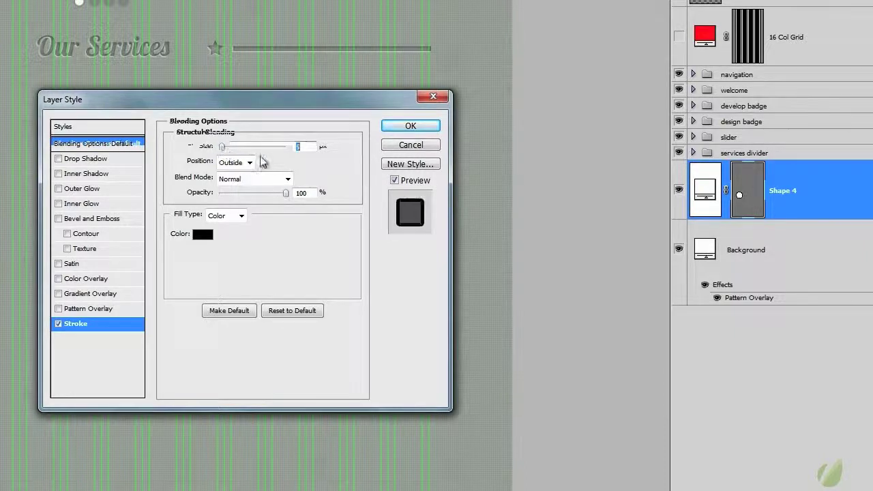
Set the circle's stroke colour to grey-green #979d97.
{"action": "left_click", "coordinate": [206, 235]}
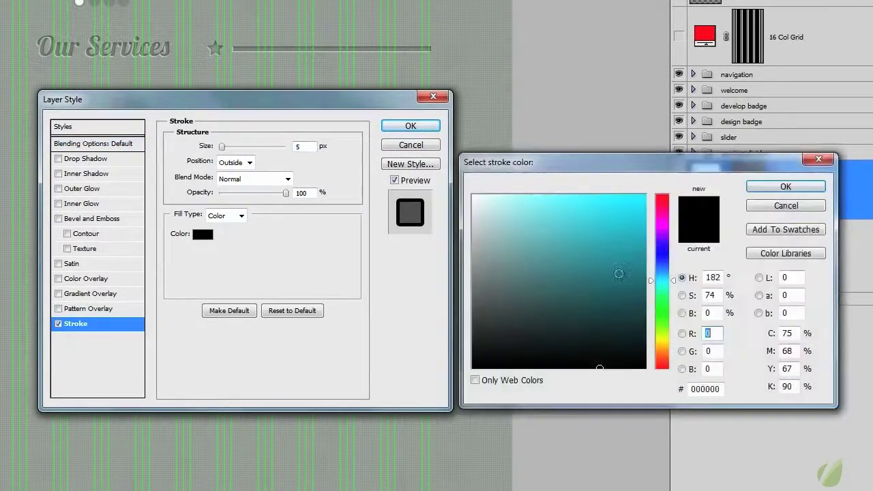
{"action": "left_click_drag", "start_coordinate": [603, 163], "coordinate": [603, 93]}
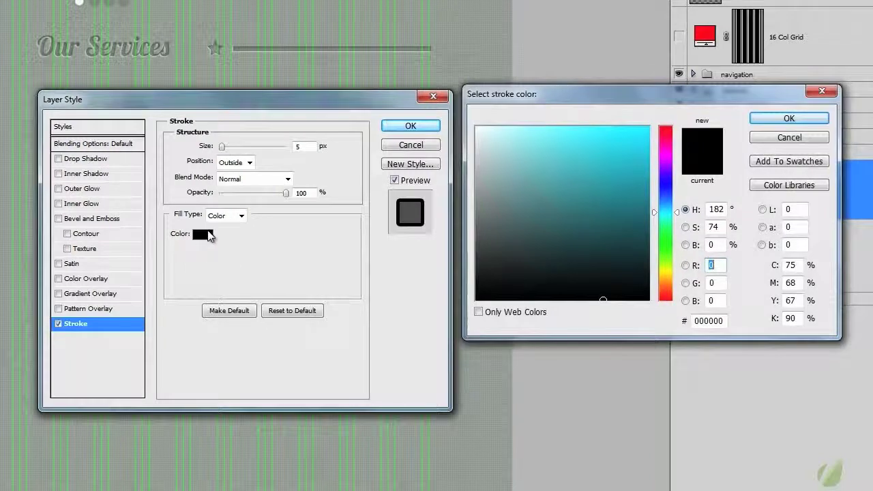
{"action": "left_click", "coordinate": [719, 317]}
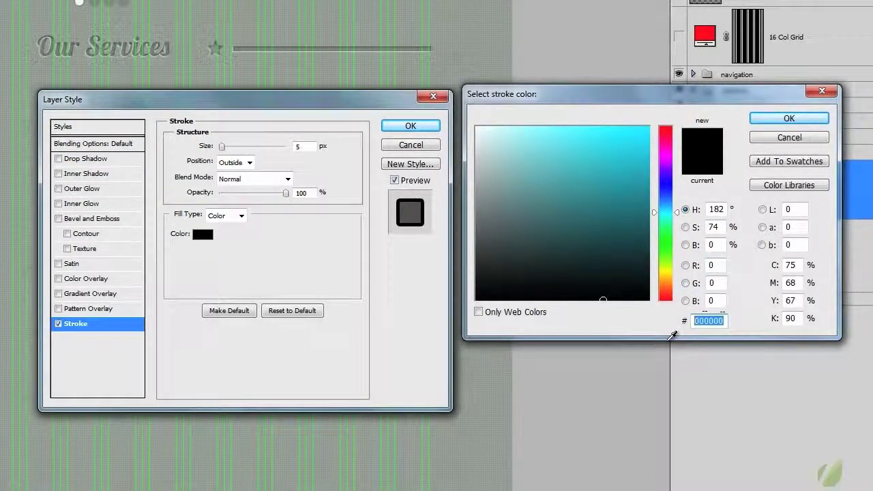
{"action": "type", "text": "97"}
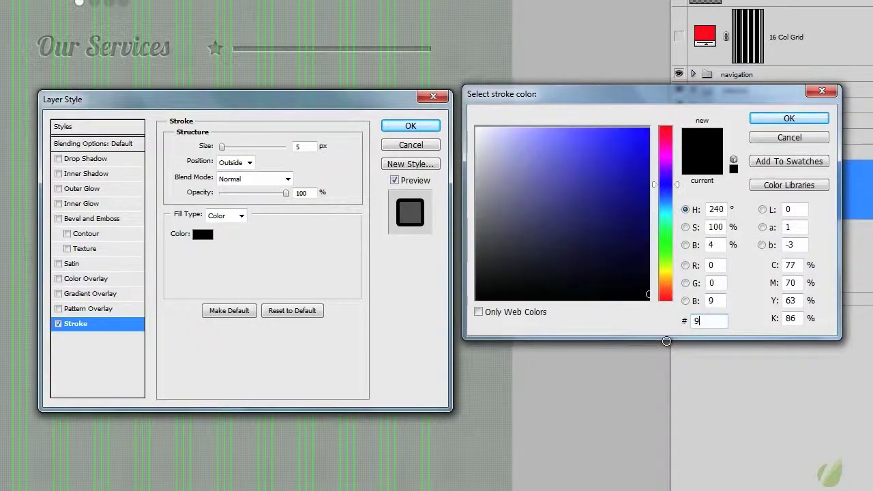
{"action": "type", "text": "9d9"}
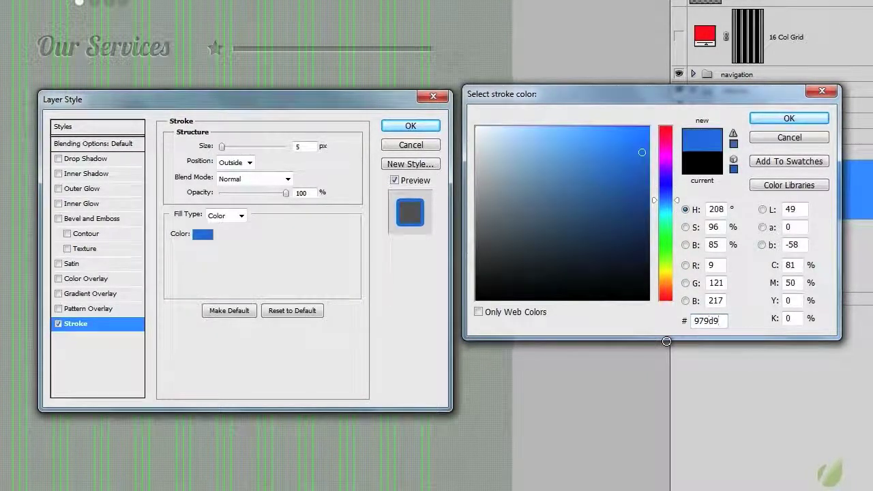
{"action": "type", "text": "7"}
{"action": "left_click", "coordinate": [789, 119]}
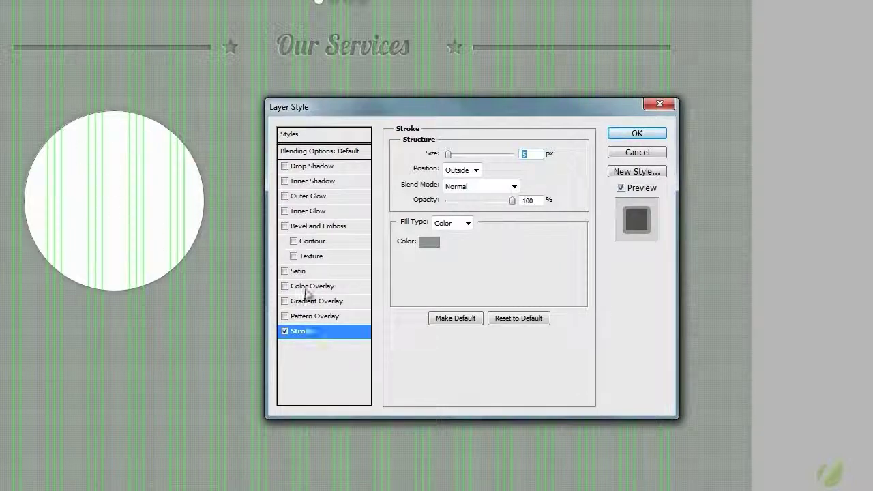
Add a pattern overlay to the circle using a thin black diagonal line pattern on transparency.
{"action": "left_click", "coordinate": [300, 316]}
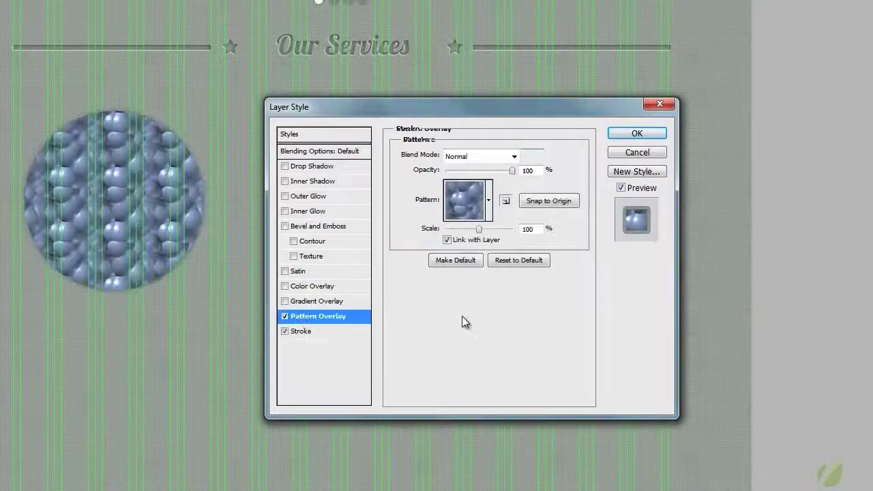
{"action": "left_click", "coordinate": [489, 200]}
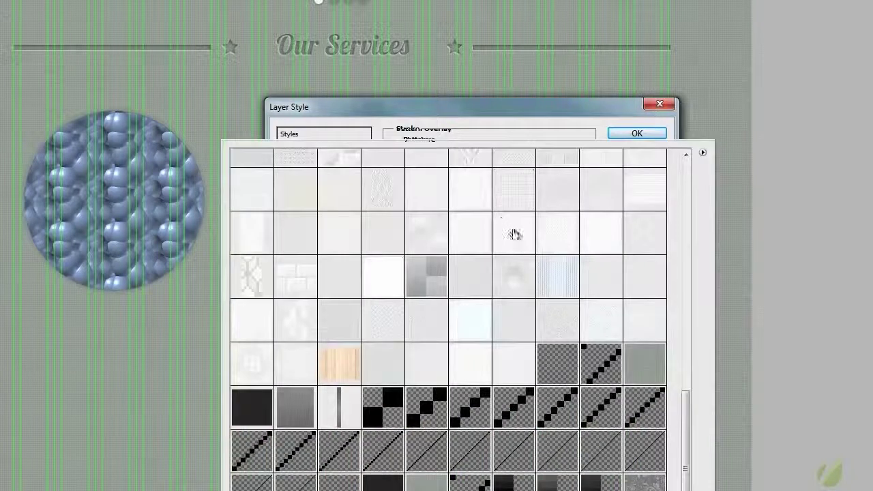
{"action": "left_click", "coordinate": [599, 364]}
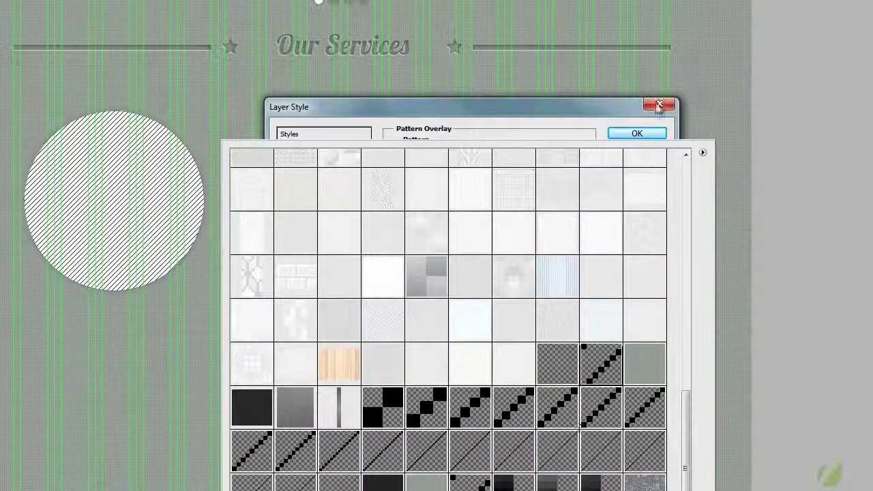
{"action": "left_click", "coordinate": [611, 109]}
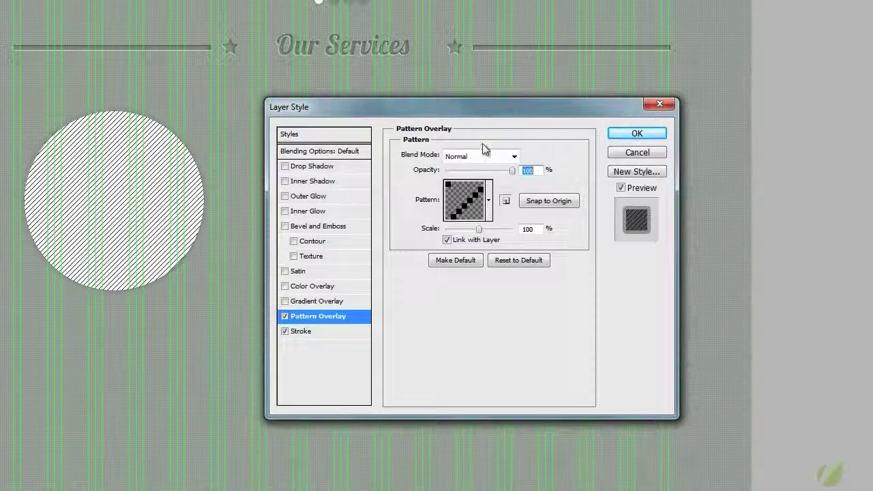
Set the circle's pattern overlay to 72% opacity and 50% scale, snap it to the origin, and apply the layer style.
{"action": "left_click_drag", "start_coordinate": [511, 171], "coordinate": [488, 187]}
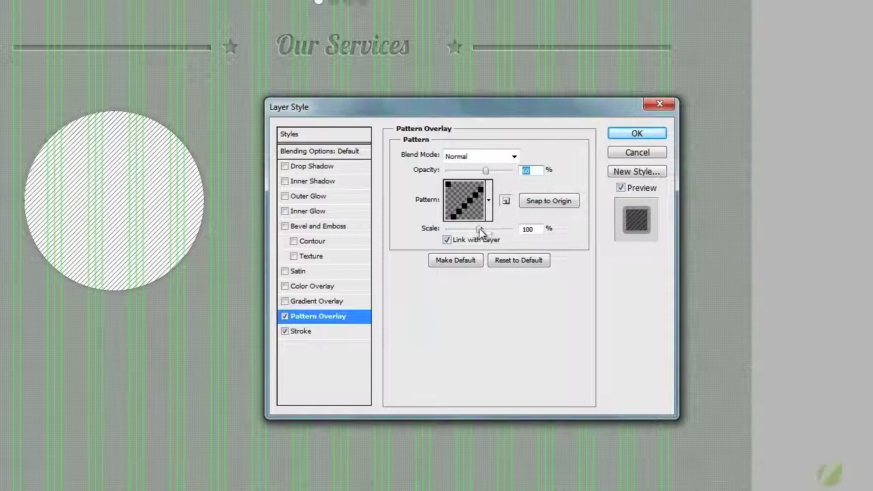
{"action": "left_click_drag", "start_coordinate": [479, 229], "coordinate": [465, 229]}
{"action": "left_click_drag", "start_coordinate": [487, 171], "coordinate": [494, 172]}
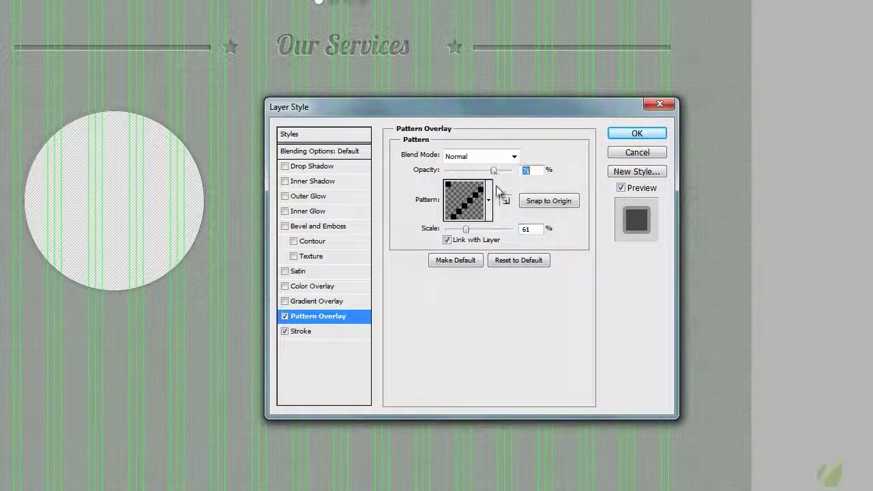
{"action": "left_click_drag", "start_coordinate": [465, 229], "coordinate": [463, 230]}
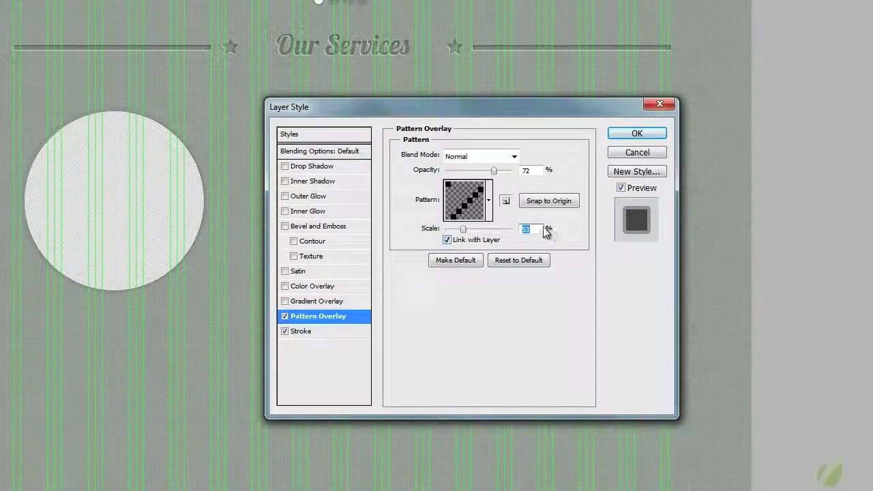
{"action": "type", "text": "50"}
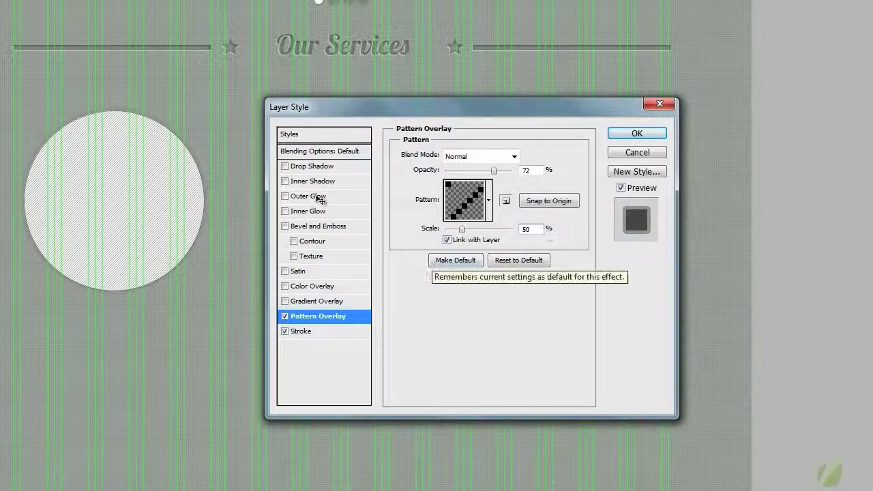
{"action": "left_click", "coordinate": [558, 200]}
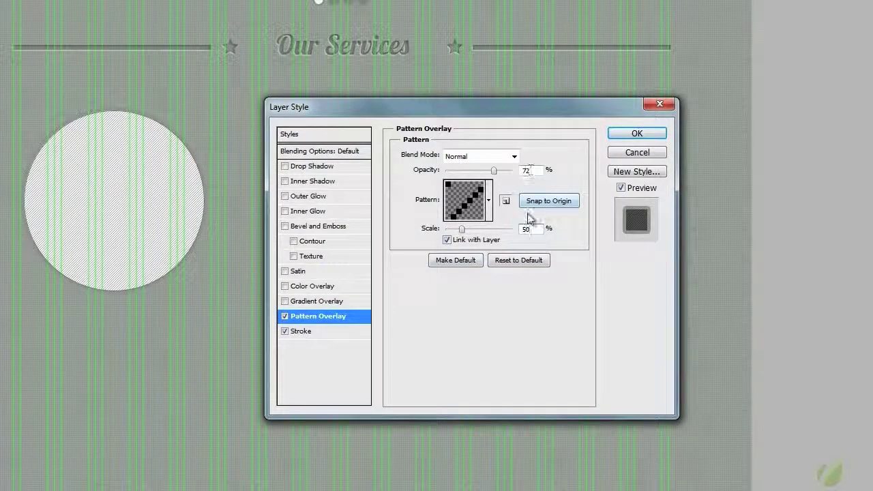
{"action": "left_click", "coordinate": [636, 133]}
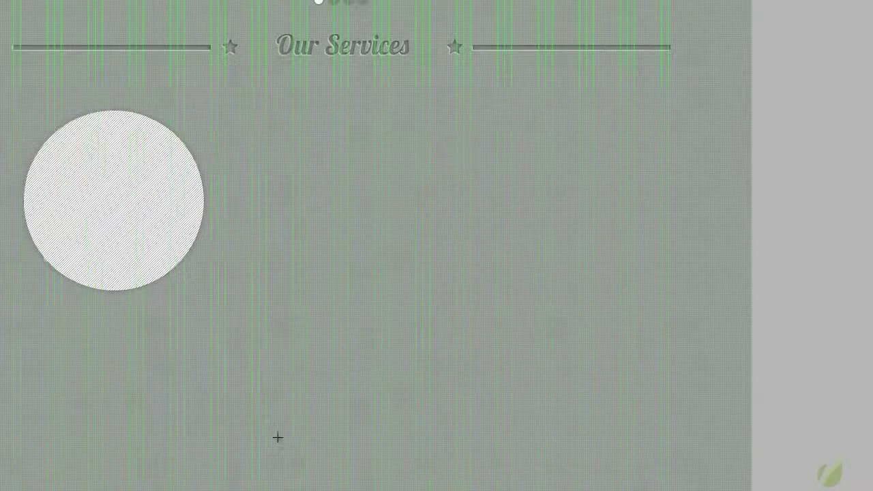
Reduce the opacity of the circle's diagonal pattern overlay to 55% and apply the layer style.
{"action": "scroll", "coordinate": [337, 349], "scroll_direction": "up", "scroll_amount": 3}
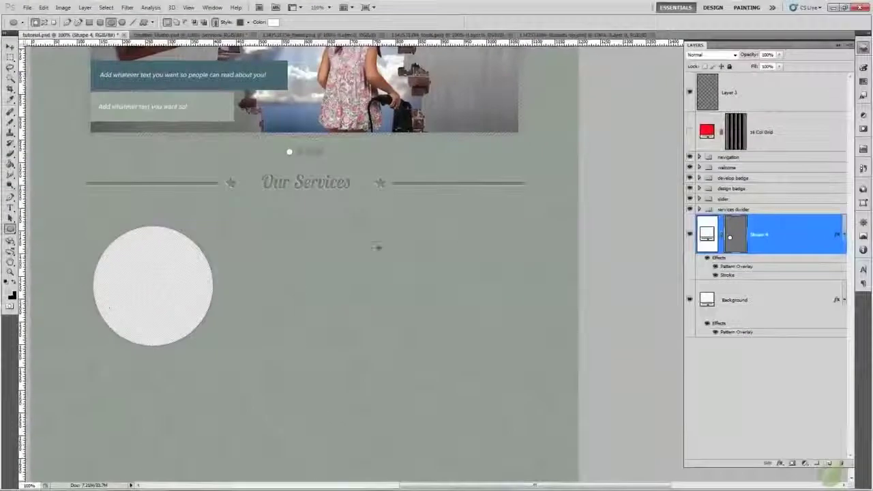
{"action": "right_click", "coordinate": [707, 237]}
{"action": "left_click", "coordinate": [733, 250]}
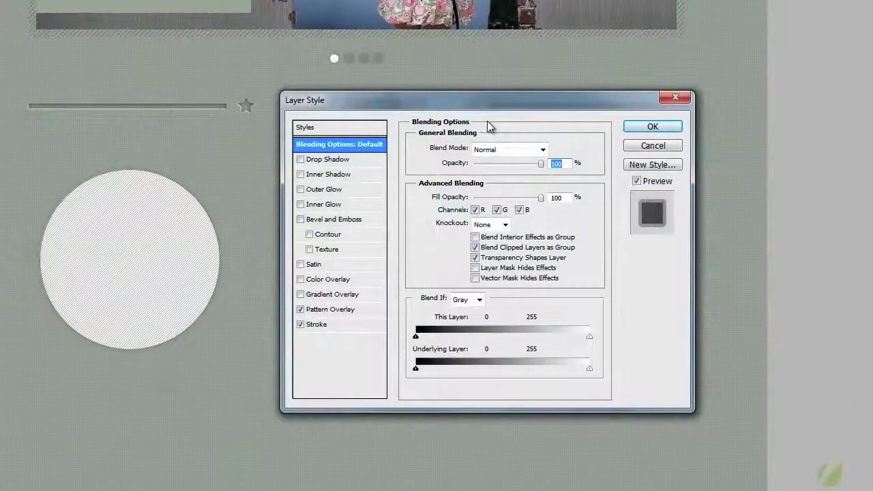
{"action": "left_click_drag", "start_coordinate": [479, 109], "coordinate": [467, 131]}
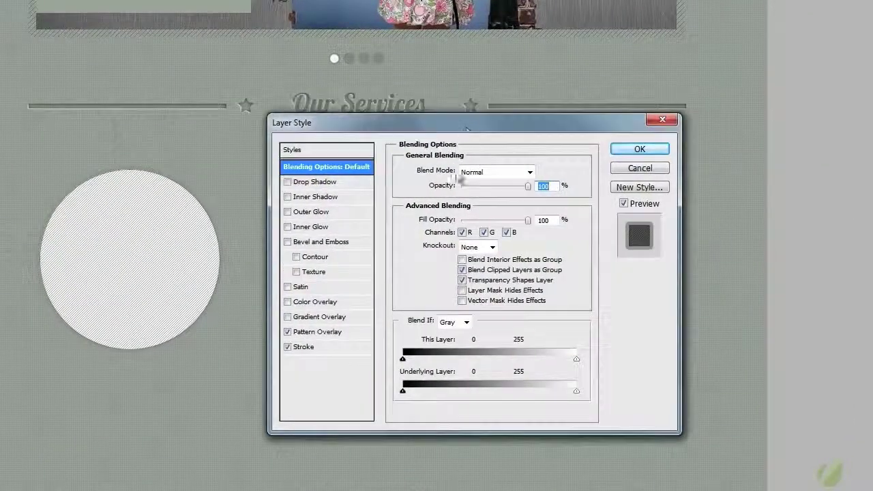
{"action": "left_click", "coordinate": [312, 339]}
{"action": "left_click_drag", "start_coordinate": [496, 186], "coordinate": [487, 193]}
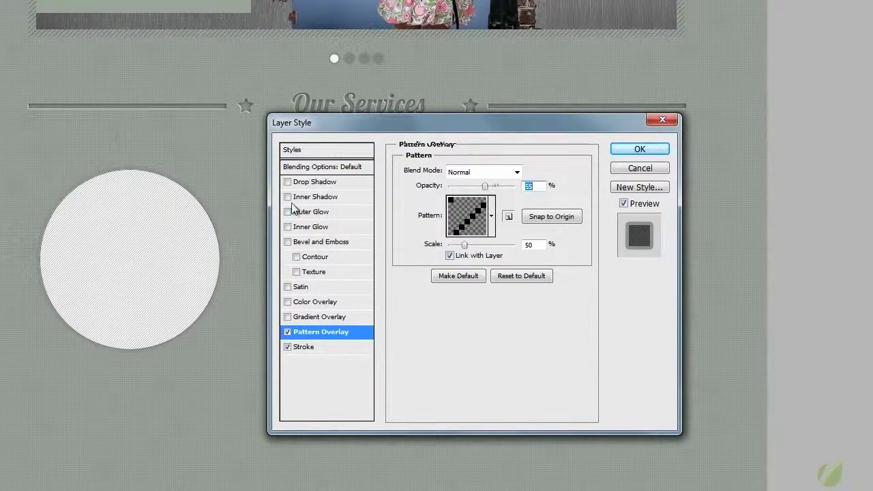
{"action": "left_click", "coordinate": [640, 150]}
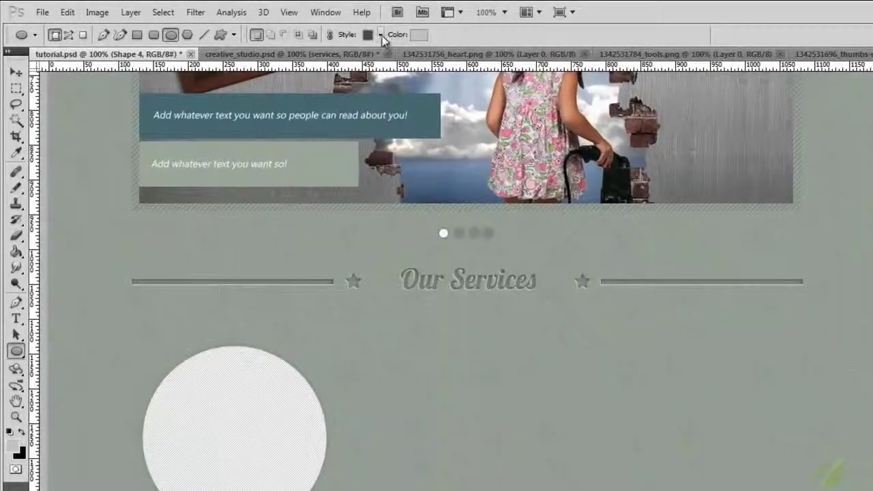
Clear the preset layer style for new shapes and set the foreground colour to near-white #fefefe.
{"action": "left_click", "coordinate": [381, 35]}
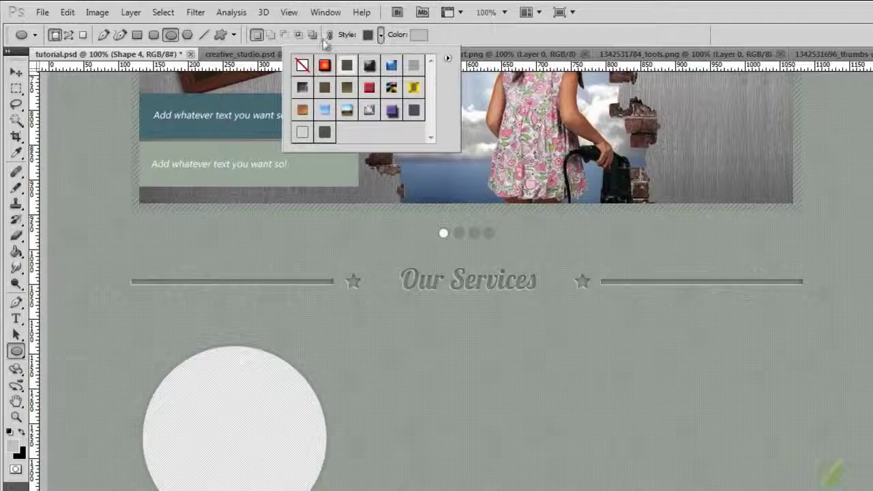
{"action": "left_click", "coordinate": [303, 64]}
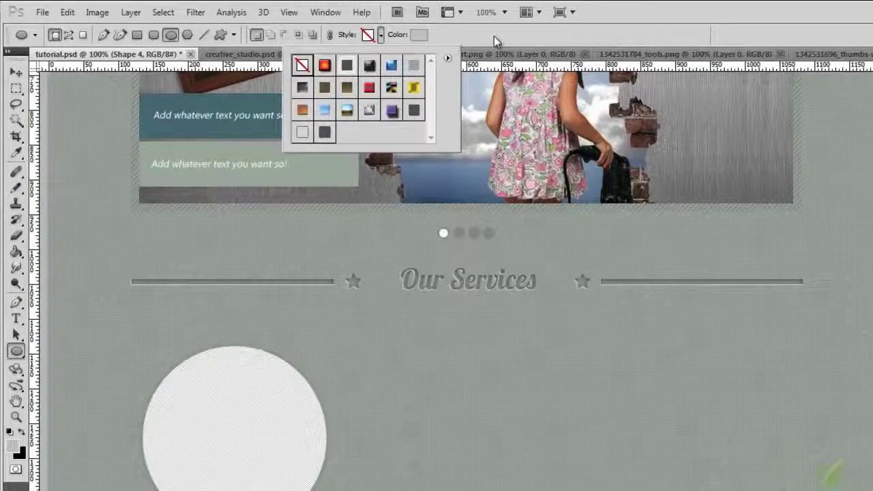
{"action": "left_click", "coordinate": [491, 38]}
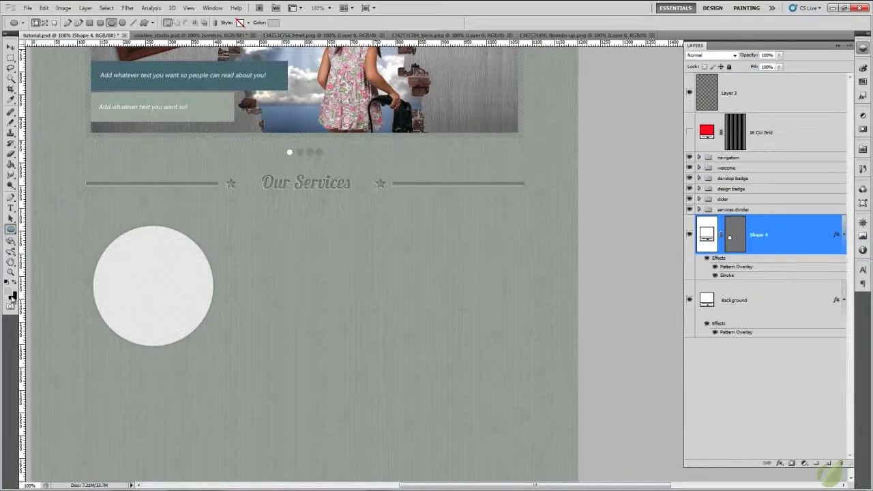
{"action": "left_click", "coordinate": [12, 294]}
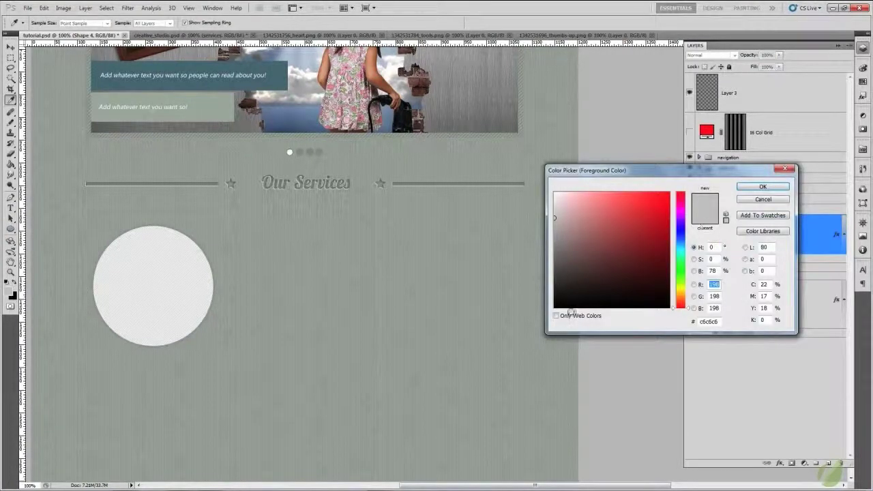
{"action": "left_click", "coordinate": [554, 193]}
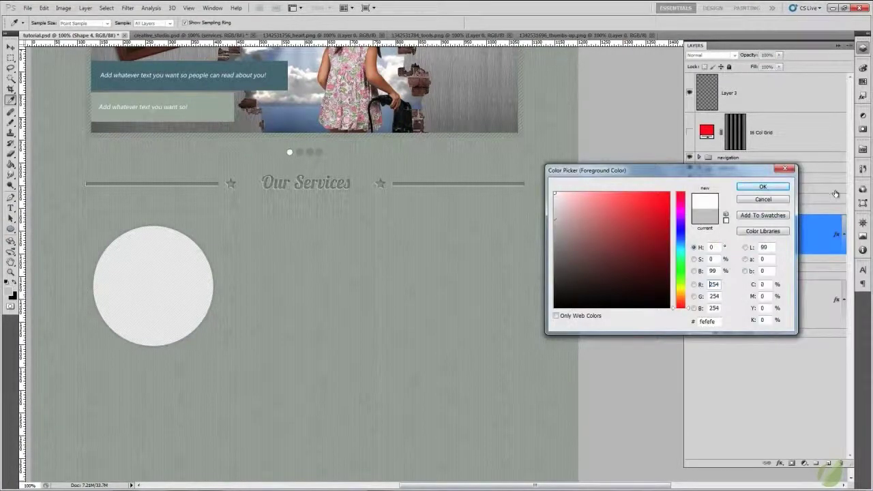
{"action": "left_click", "coordinate": [784, 188]}
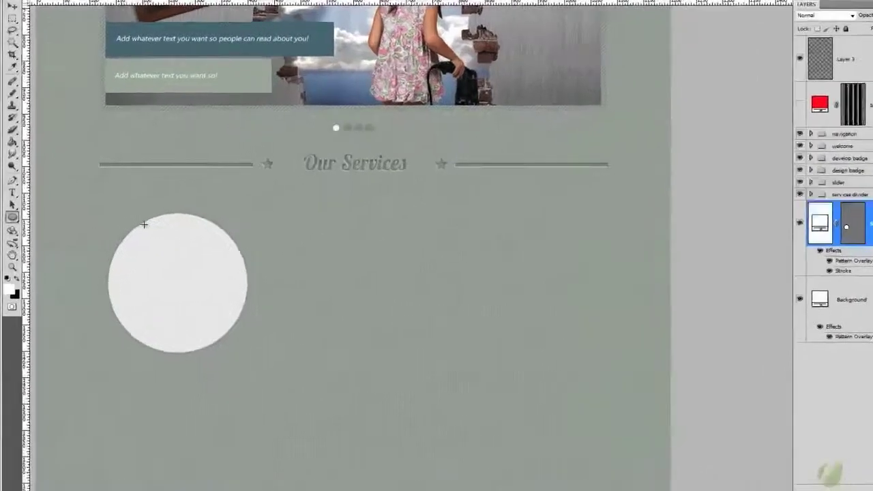
Draw a slightly smaller concentric circle inside the badge circle and set its layer fill to 0%.
{"action": "left_click_drag", "start_coordinate": [124, 235], "coordinate": [208, 367]}
{"action": "left_click_drag", "start_coordinate": [311, 397], "coordinate": [314, 470]}
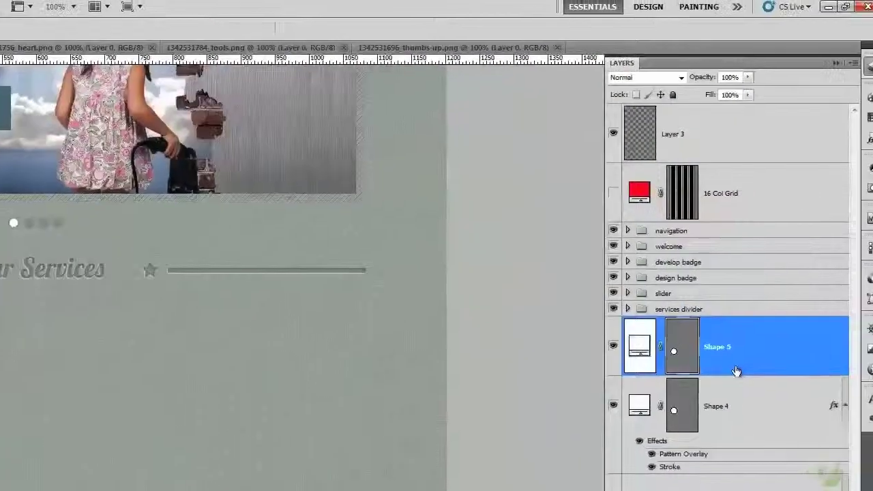
{"action": "left_click", "coordinate": [748, 95]}
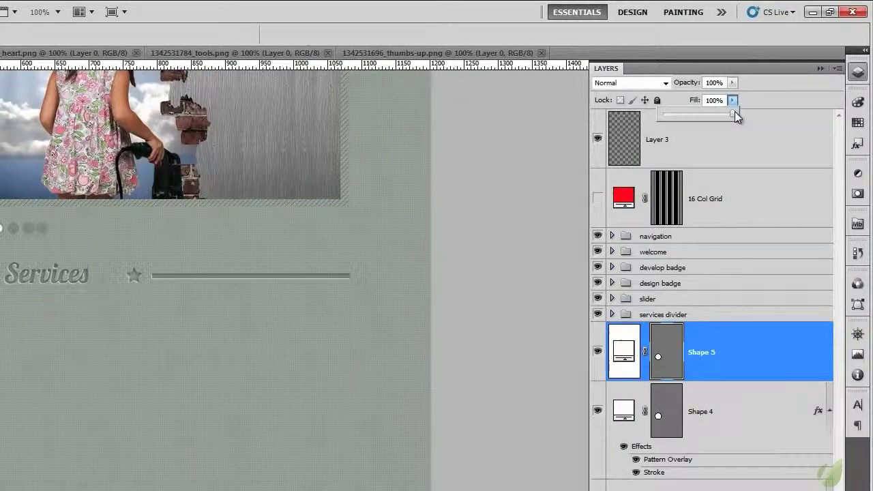
{"action": "left_click_drag", "start_coordinate": [735, 112], "coordinate": [654, 116]}
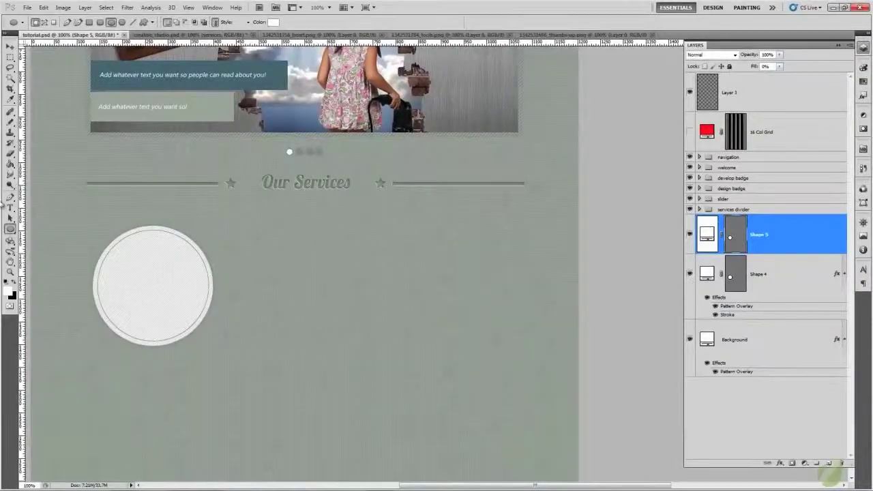
Choose the Type tool for the badge circle and set the font to Arial.
{"action": "left_click", "coordinate": [10, 208]}
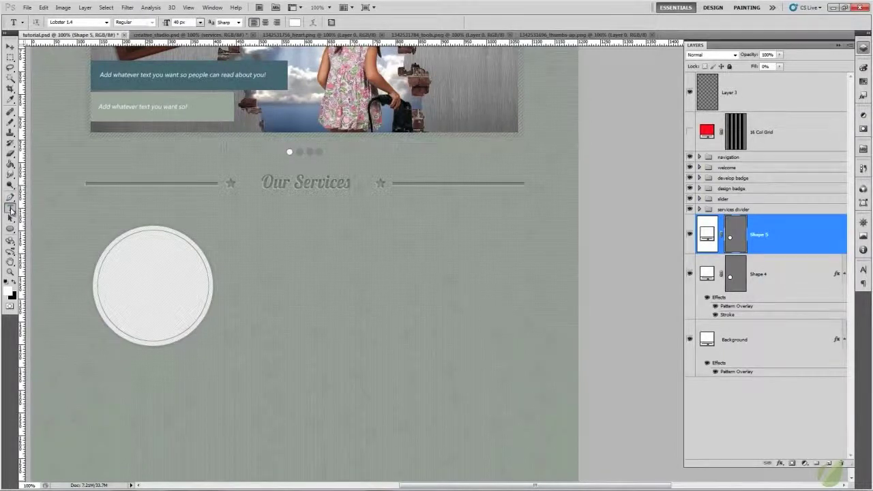
{"action": "key", "text": "ctrl+plus"}
{"action": "key", "text": "ctrl+plus"}
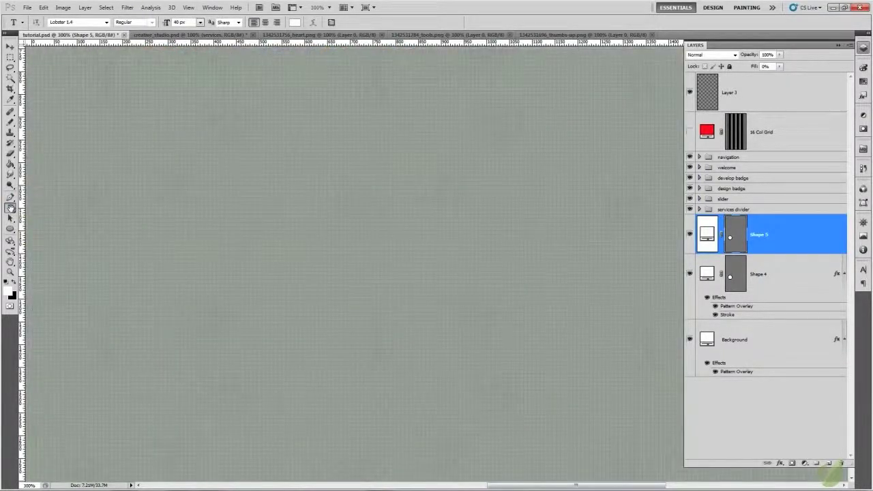
{"action": "scroll", "coordinate": [241, 341], "scroll_direction": "left", "scroll_amount": 10}
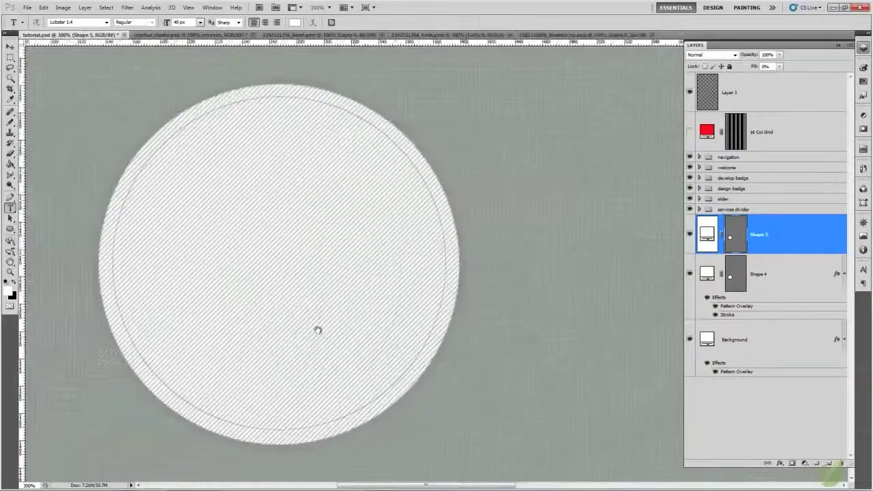
{"action": "left_click_drag", "start_coordinate": [317, 330], "coordinate": [328, 341]}
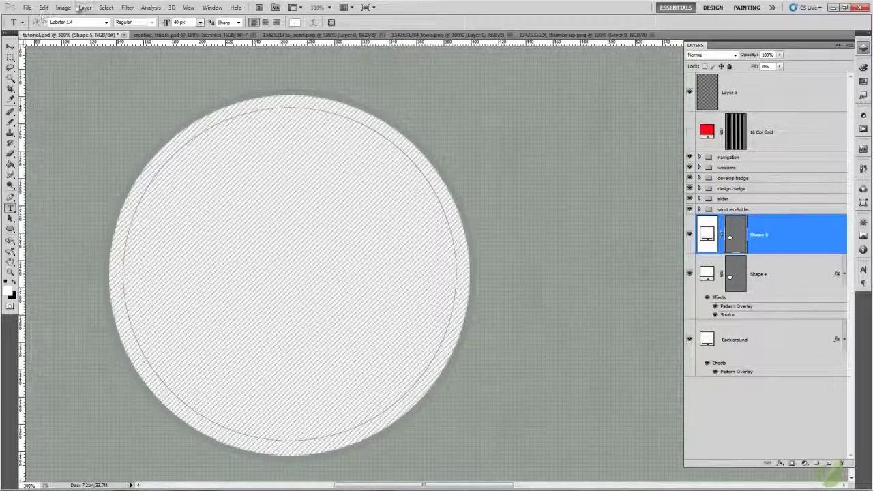
{"action": "left_click", "coordinate": [106, 23]}
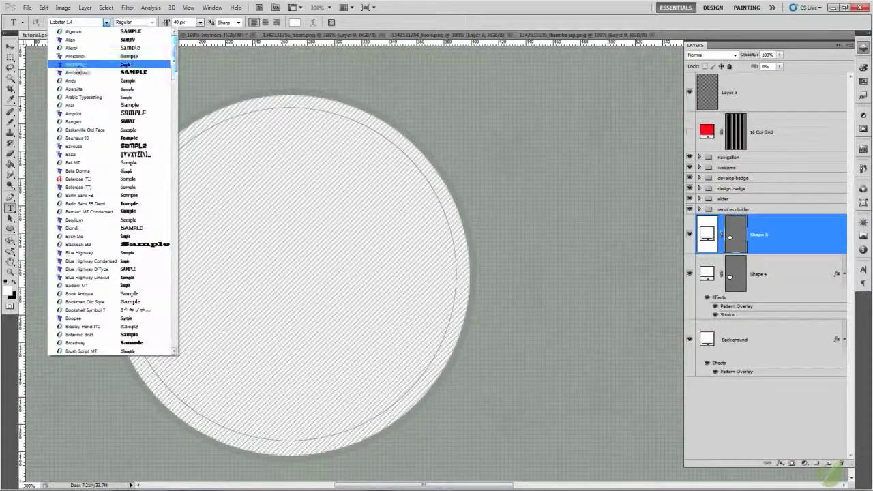
{"action": "left_click", "coordinate": [76, 106]}
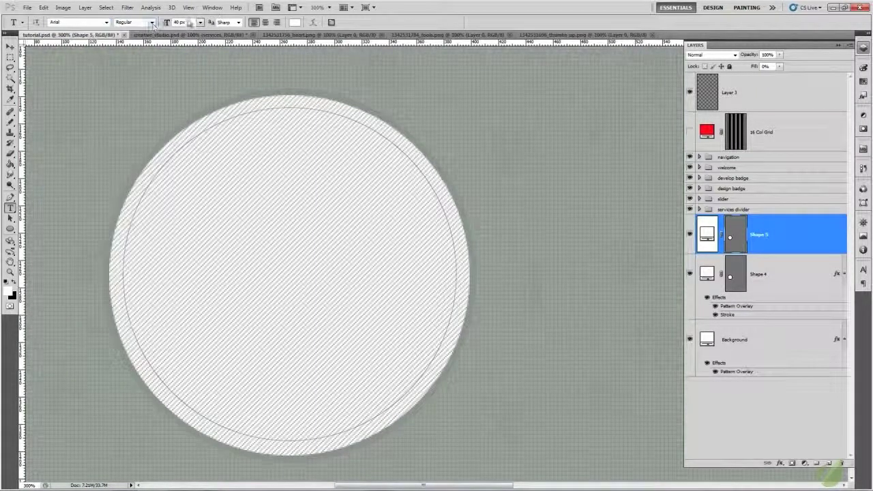
Set the text size to 22.01 px.
{"action": "left_click", "coordinate": [199, 22]}
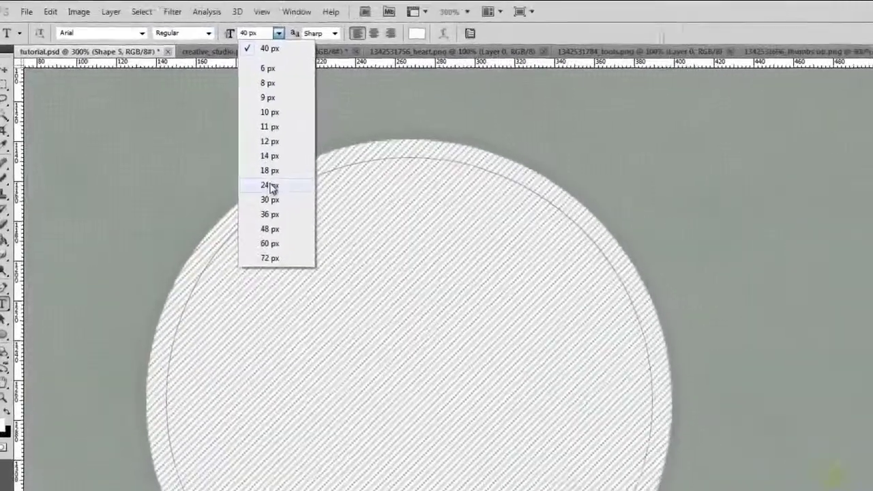
{"action": "left_click", "coordinate": [178, 22]}
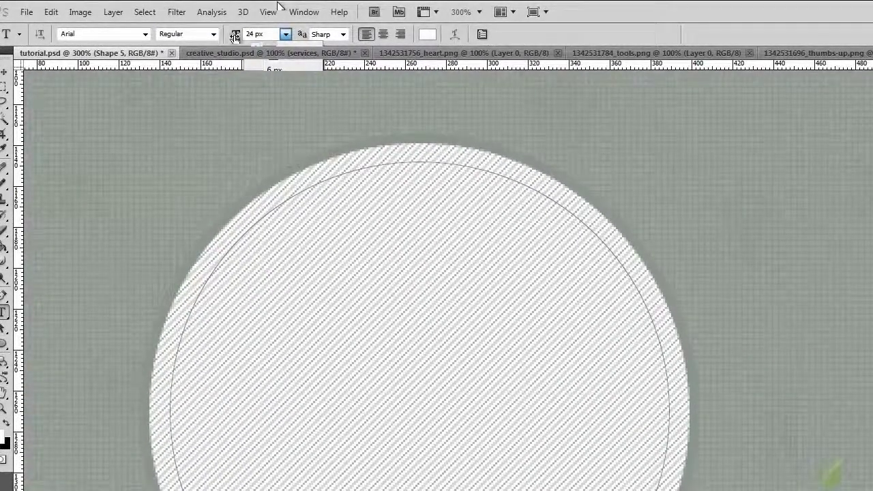
{"action": "left_click_drag", "start_coordinate": [235, 36], "coordinate": [259, 34]}
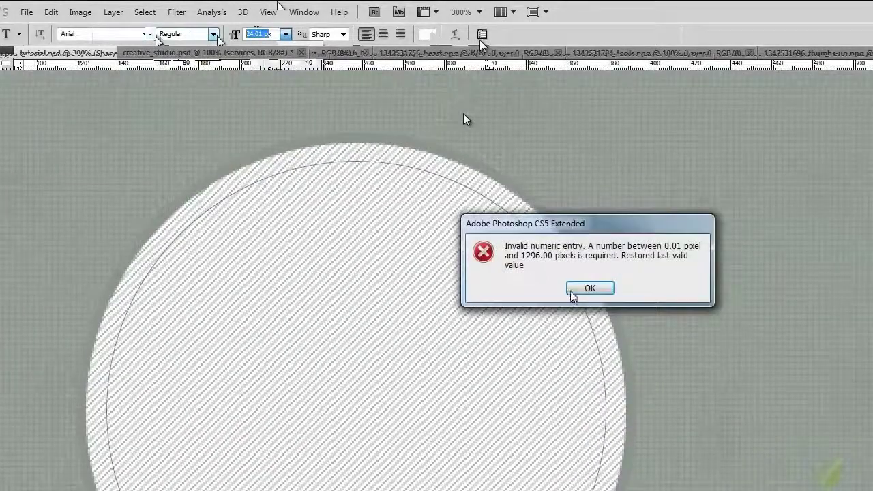
{"action": "left_click", "coordinate": [585, 289]}
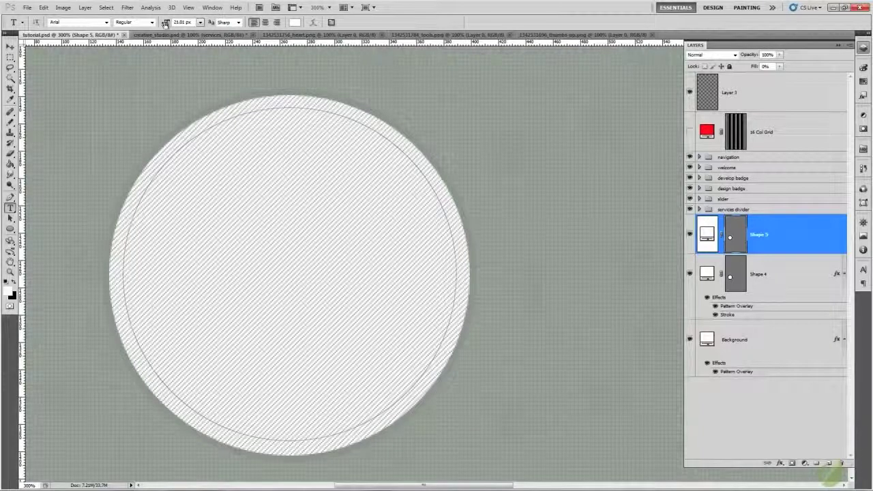
{"action": "left_click_drag", "start_coordinate": [166, 24], "coordinate": [175, 24]}
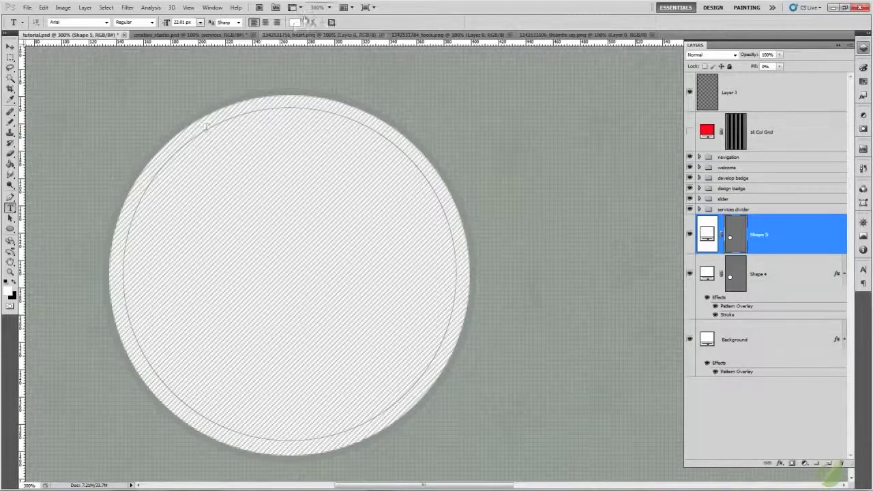
Set the text colour to the web-safe light grey #cccccc.
{"action": "left_click", "coordinate": [297, 23]}
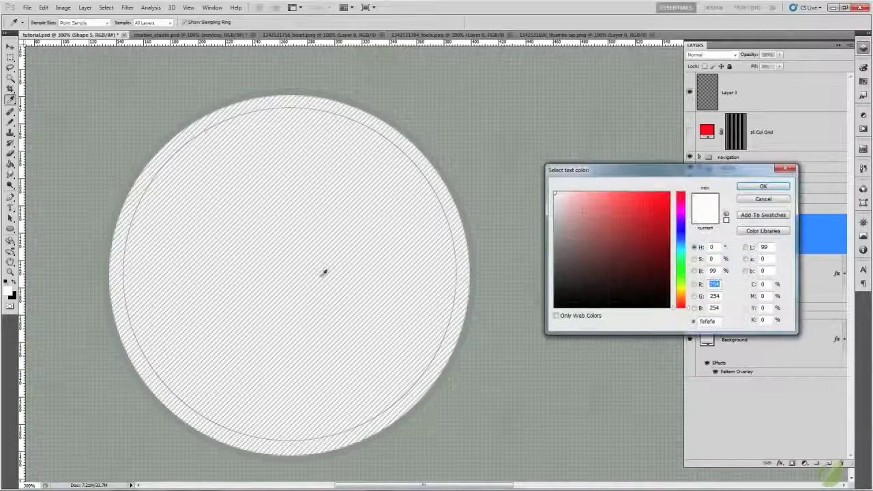
{"action": "left_click", "coordinate": [556, 316]}
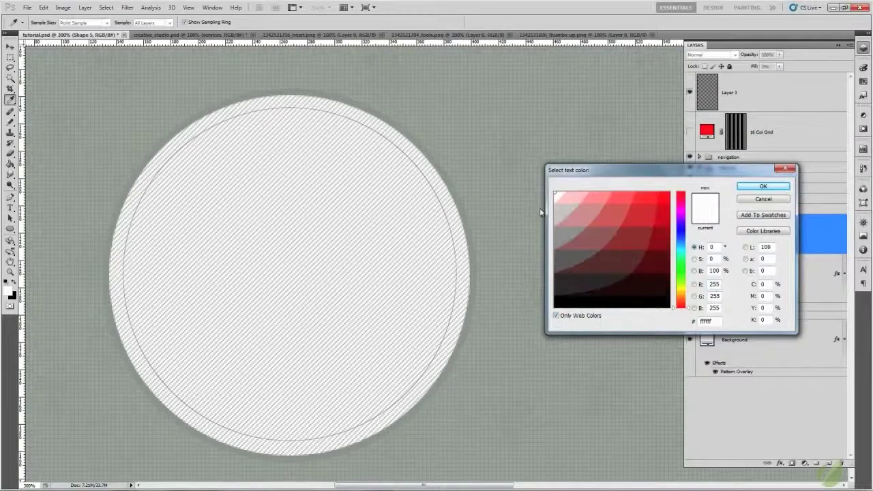
{"action": "left_click", "coordinate": [559, 214]}
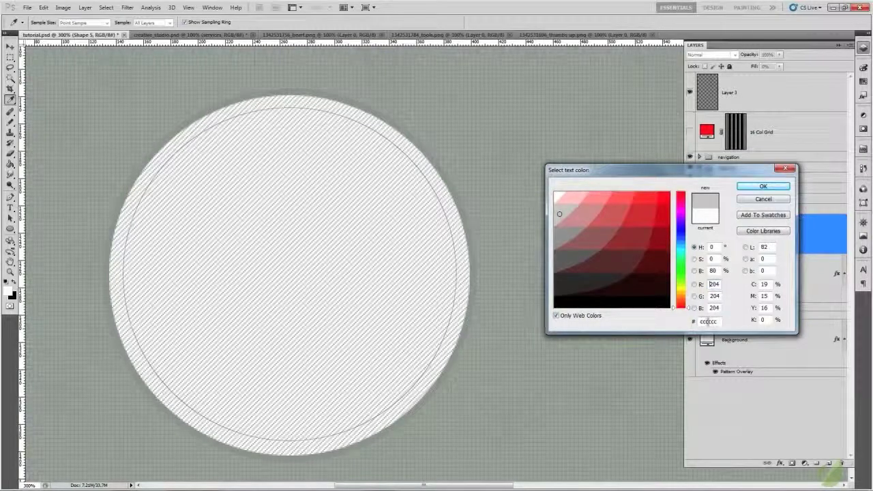
{"action": "left_click", "coordinate": [762, 188]}
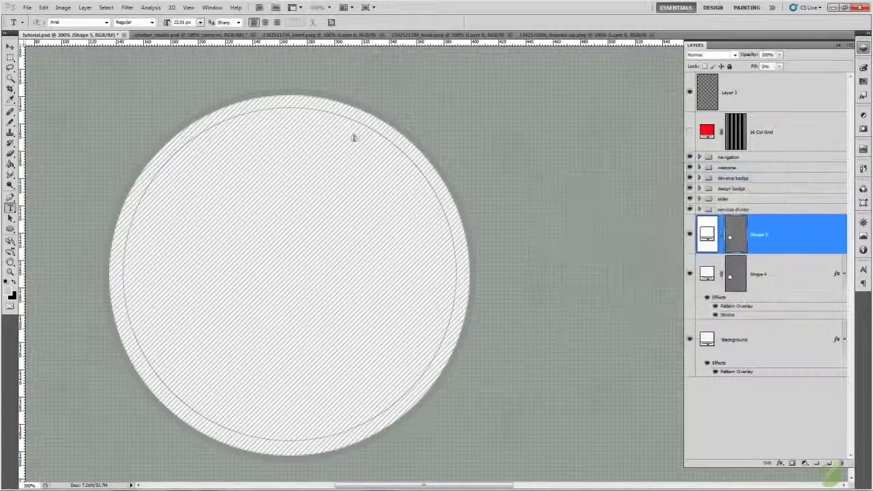
Add a continuous row of hyphens as text along the whole inner circle path to form a dashed stitch ring.
{"action": "left_click", "coordinate": [222, 121]}
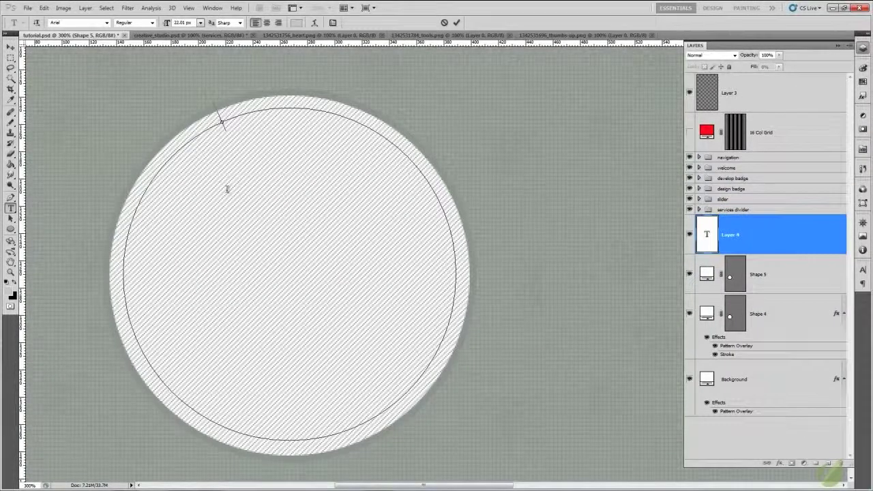
{"action": "type", "text": "-----------------------"}
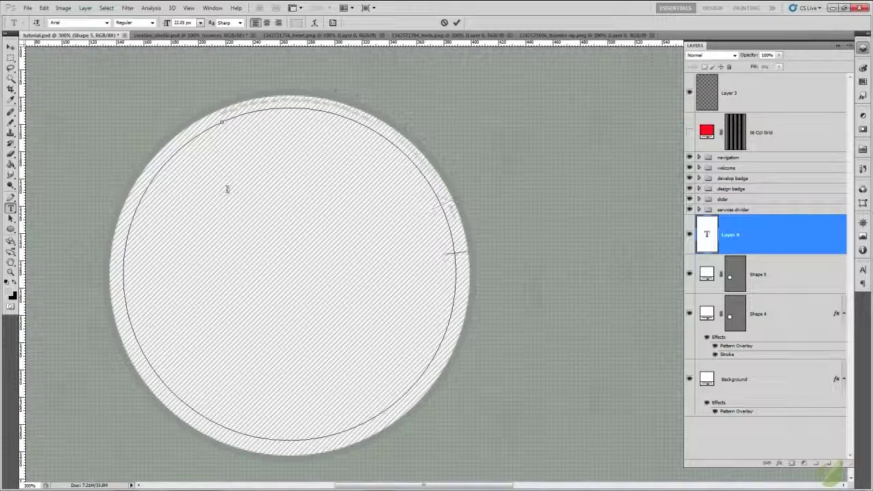
{"action": "type", "text": "---------------"}
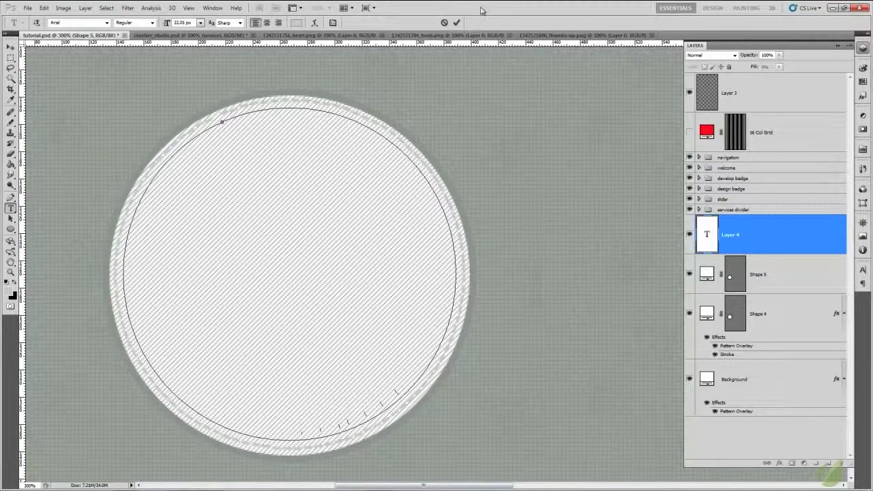
{"action": "left_click", "coordinate": [456, 23]}
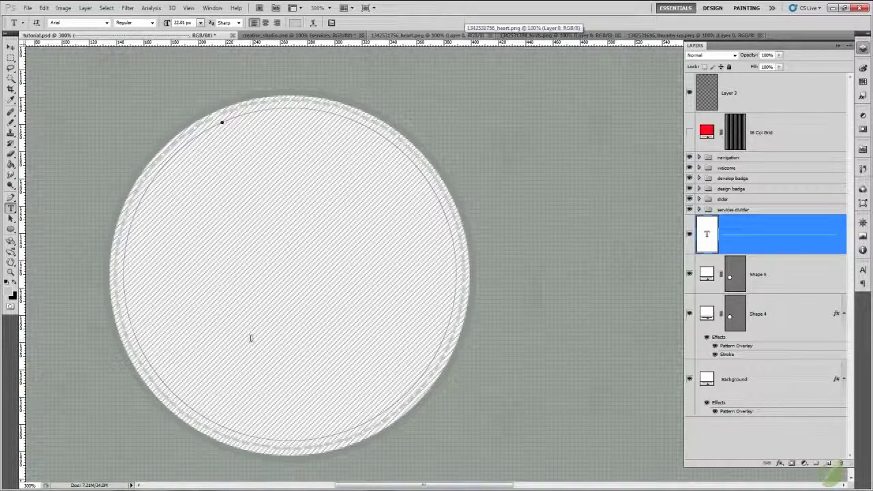
Delete the inner circle layer Shape 5.
{"action": "left_click", "coordinate": [789, 274]}
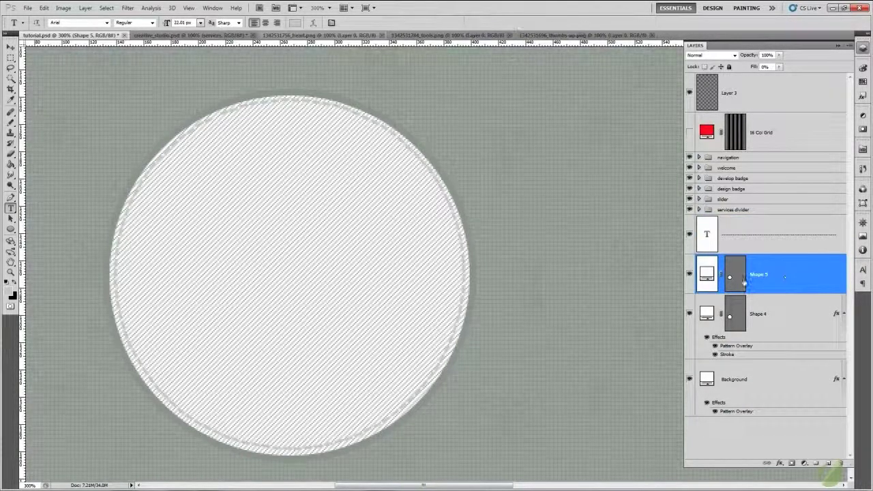
{"action": "left_click", "coordinate": [840, 464]}
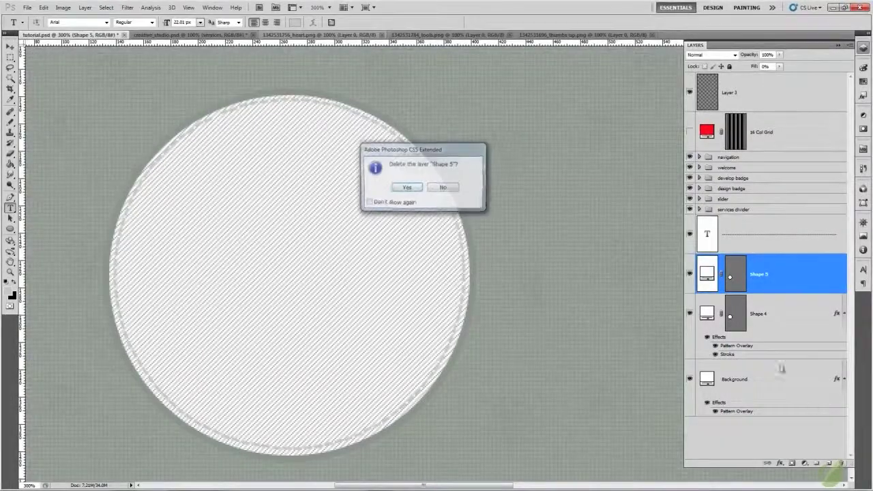
{"action": "left_click", "coordinate": [408, 189]}
Add a Multiply inner shadow to the stitch text layer with 15% opacity, 1 px distance and 1 px size.
{"action": "left_click", "coordinate": [795, 243]}
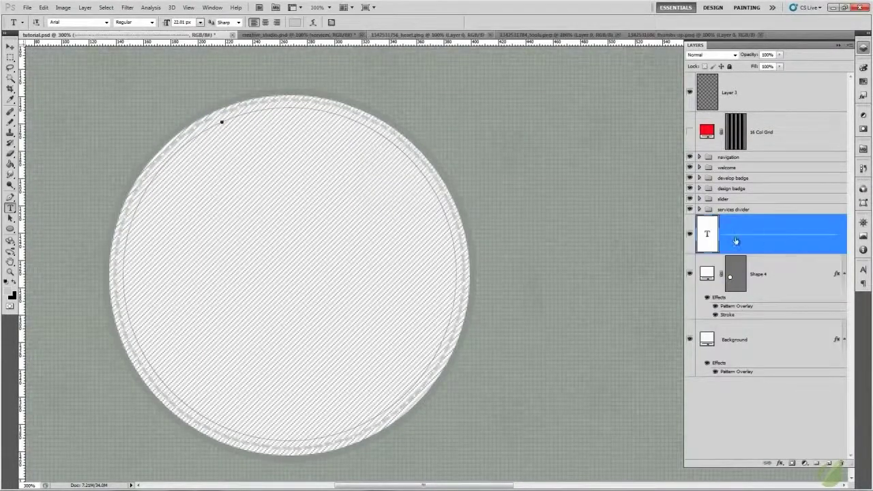
{"action": "left_click", "coordinate": [764, 271]}
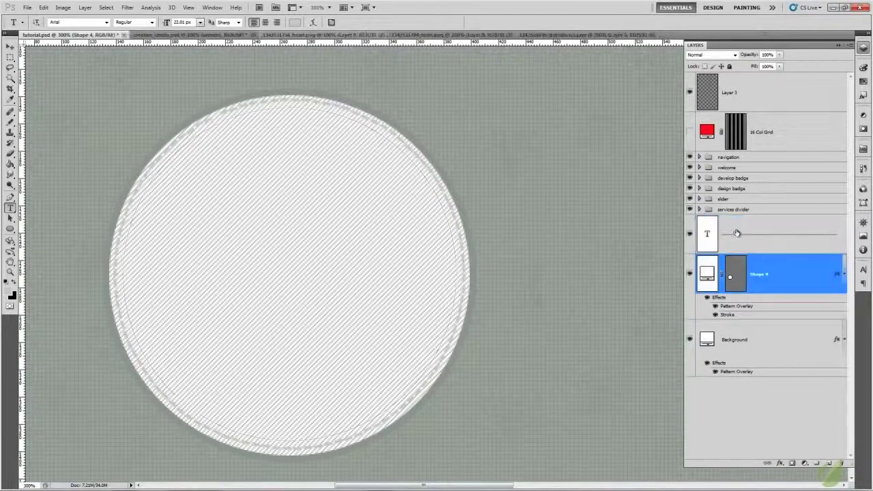
{"action": "left_click", "coordinate": [710, 233]}
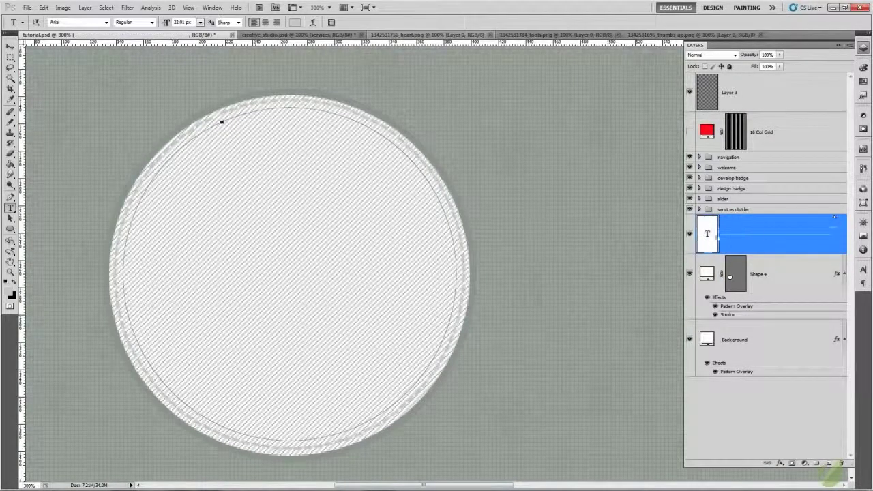
{"action": "right_click", "coordinate": [714, 235]}
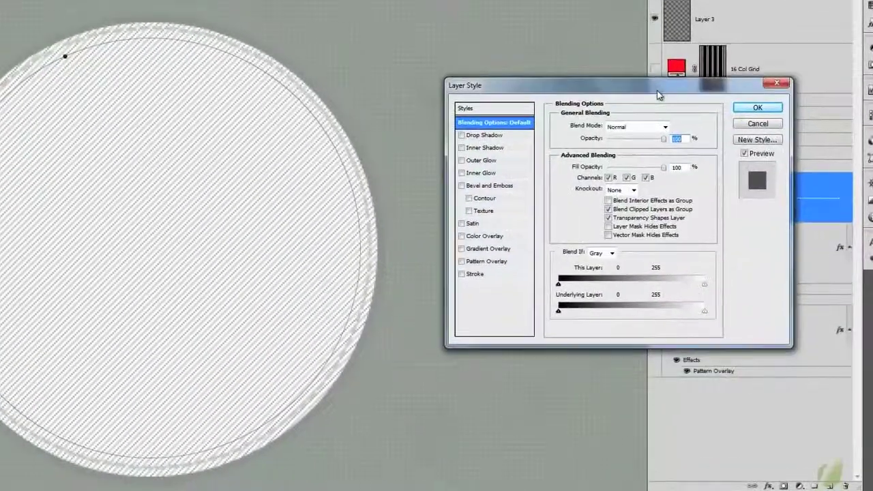
{"action": "left_click", "coordinate": [491, 149]}
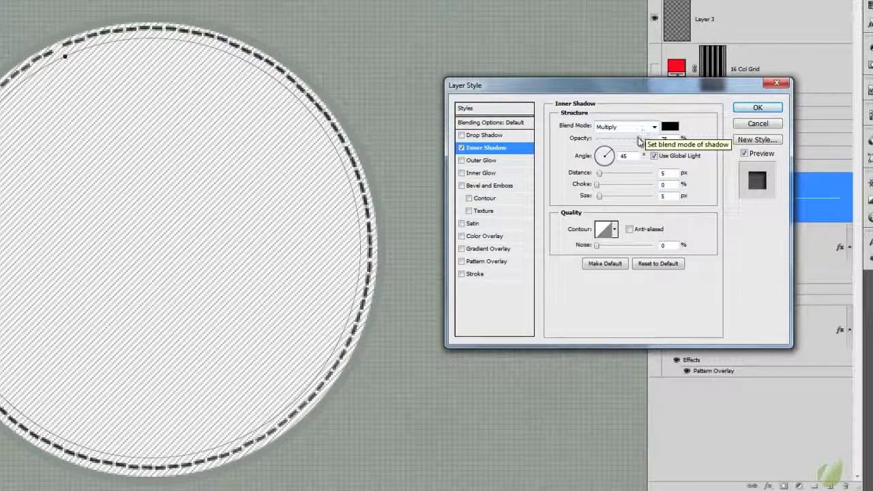
{"action": "left_click_drag", "start_coordinate": [639, 139], "coordinate": [605, 147]}
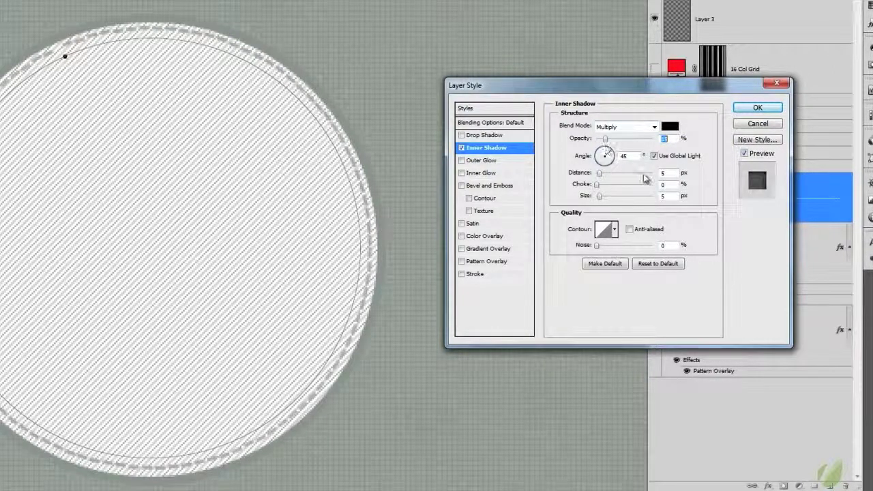
{"action": "key", "text": "Tab"}
{"action": "key", "text": "Tab"}
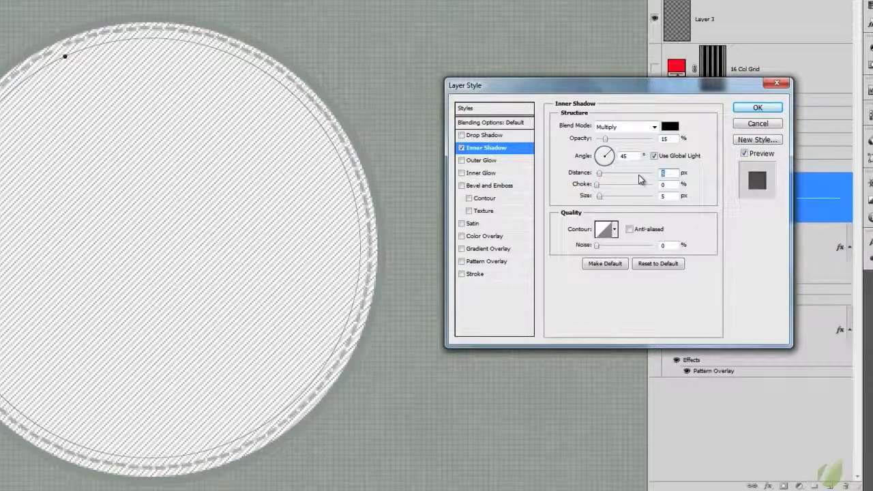
{"action": "type", "text": "1"}
{"action": "key", "text": "Tab"}
{"action": "key", "text": "Tab"}
{"action": "type", "text": "1"}
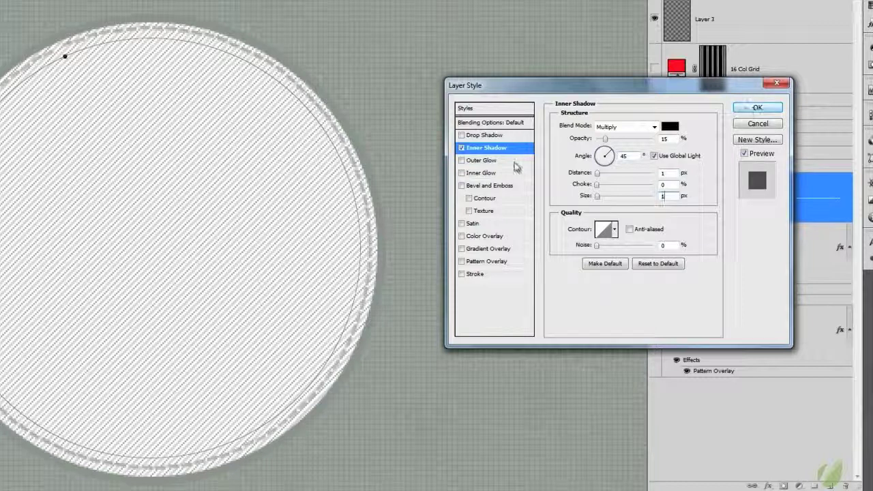
Add a drop shadow to the stitch text in Normal blend mode with the colour white #ffffff.
{"action": "left_click", "coordinate": [494, 136]}
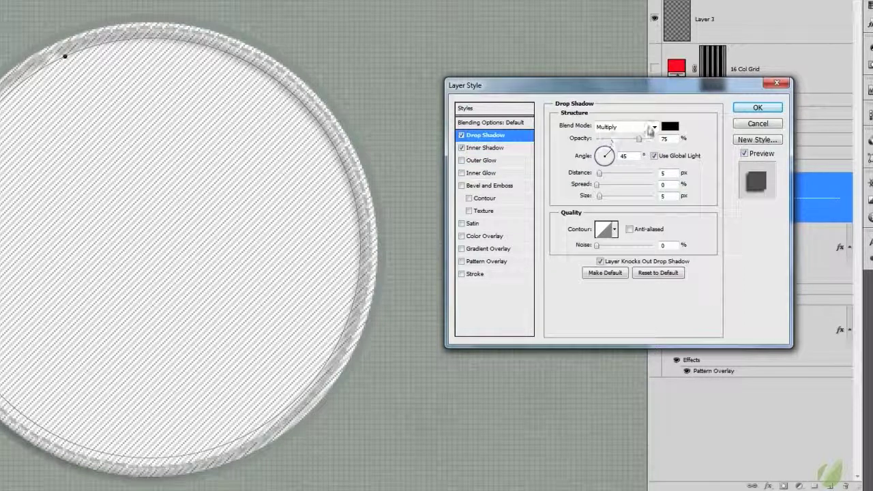
{"action": "left_click", "coordinate": [649, 128]}
{"action": "left_click", "coordinate": [648, 137]}
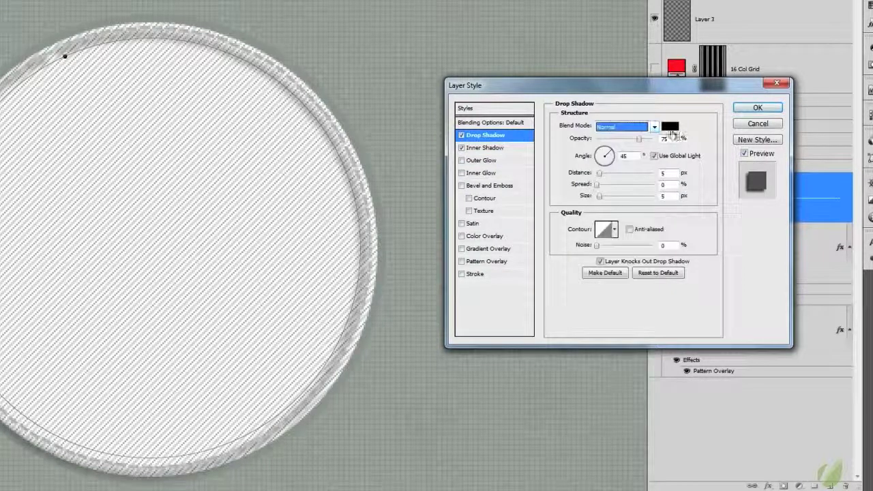
{"action": "left_click", "coordinate": [671, 128]}
{"action": "left_click", "coordinate": [491, 146]}
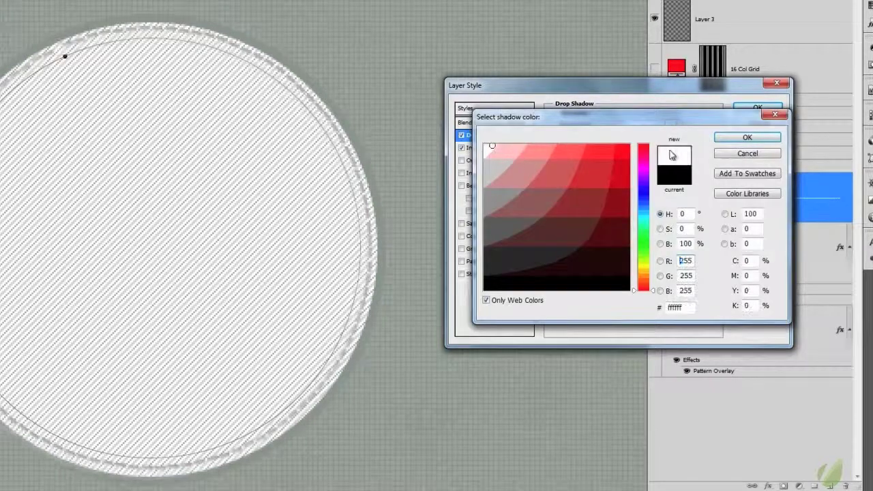
{"action": "left_click", "coordinate": [747, 137]}
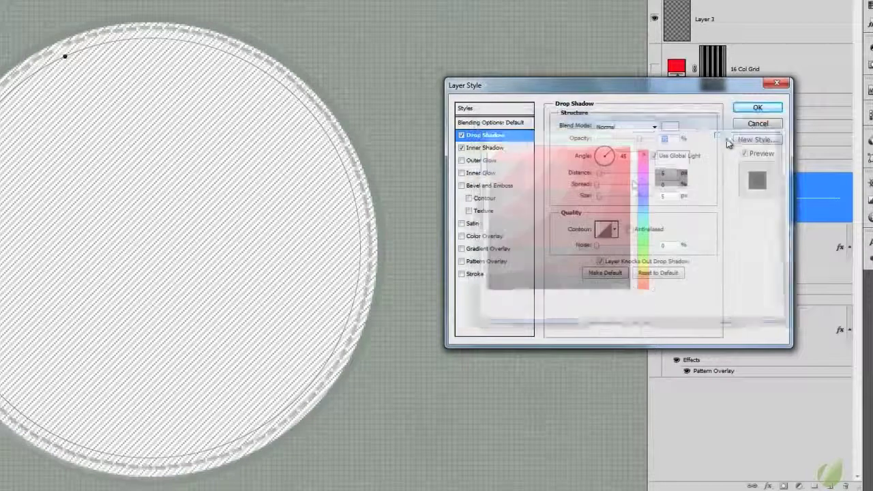
Set the drop shadow's distance to 1 px and size to 0 px, check the stitches up close and apply the layer style.
{"action": "double_click", "coordinate": [671, 175]}
{"action": "type", "text": "1"}
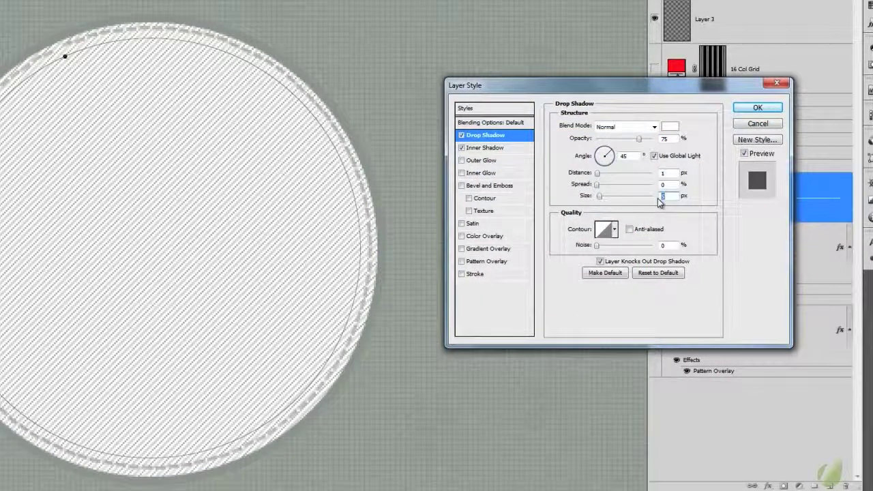
{"action": "double_click", "coordinate": [662, 196]}
{"action": "type", "text": "0"}
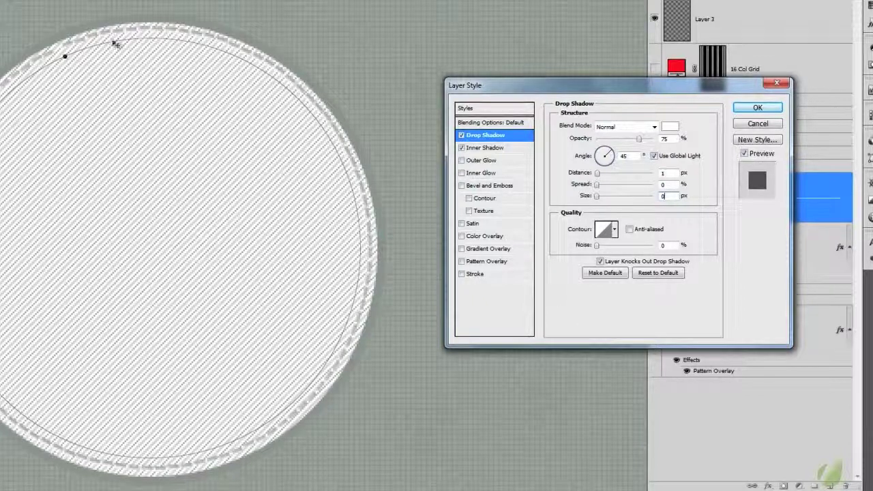
{"action": "key", "text": "ctrl+plus"}
{"action": "key", "text": "ctrl+plus"}
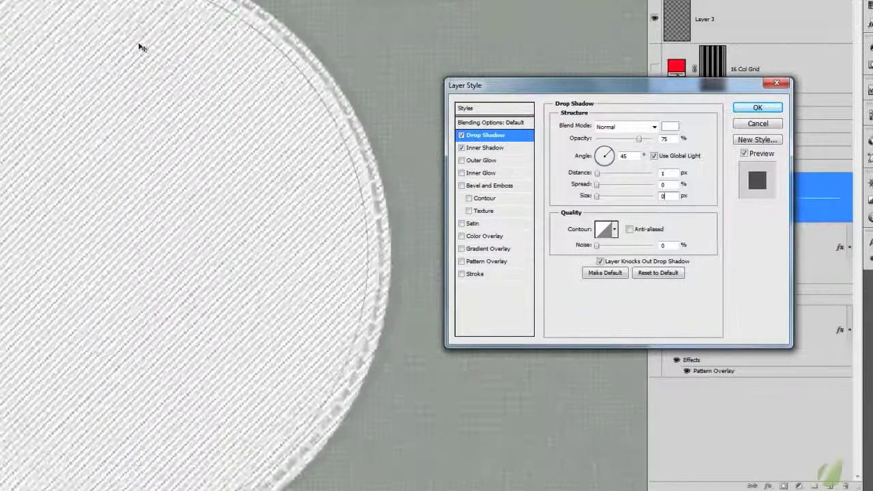
{"action": "left_click_drag", "start_coordinate": [140, 44], "coordinate": [102, 43]}
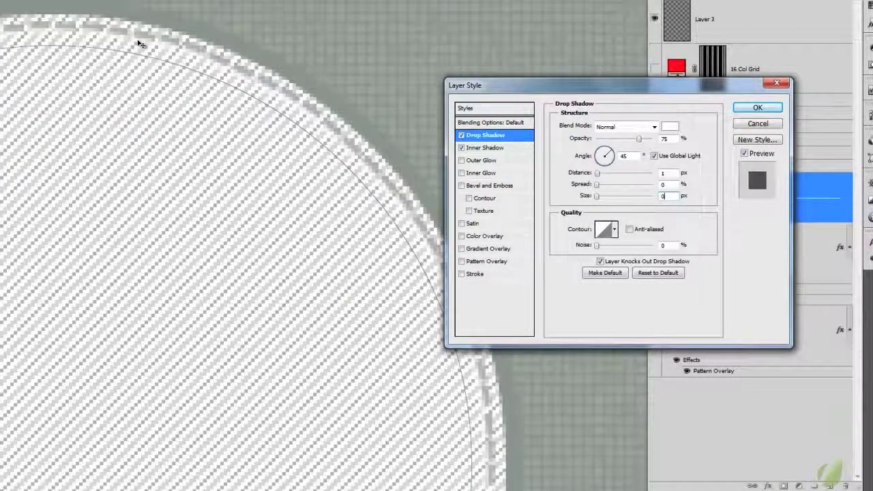
{"action": "key", "text": "ctrl+minus"}
{"action": "key", "text": "ctrl+minus"}
{"action": "key", "text": "ctrl+minus"}
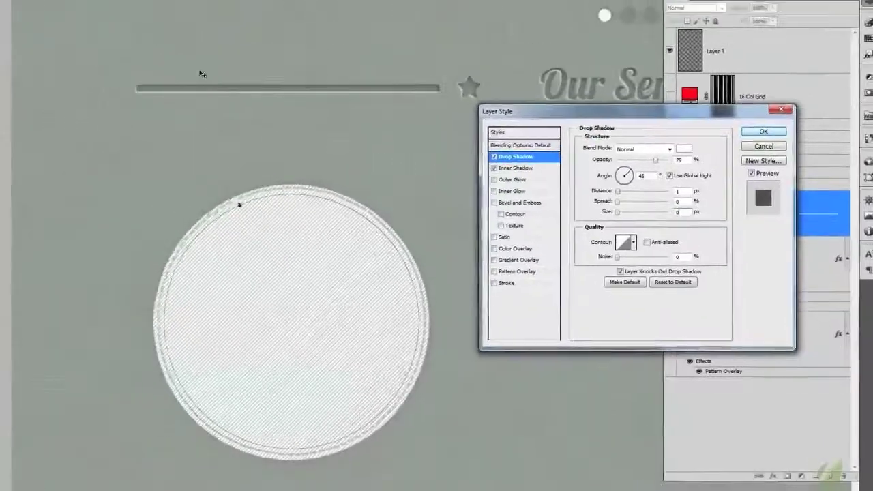
{"action": "key", "text": "ctrl+plus"}
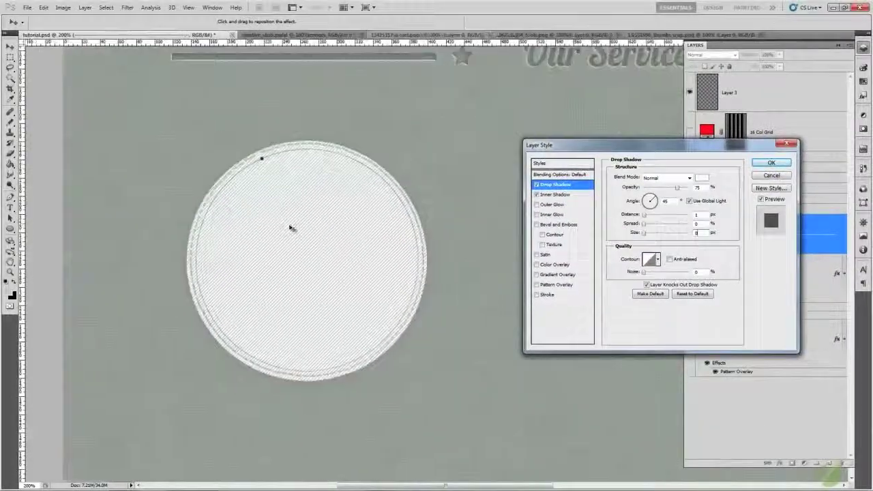
{"action": "left_click", "coordinate": [772, 164]}
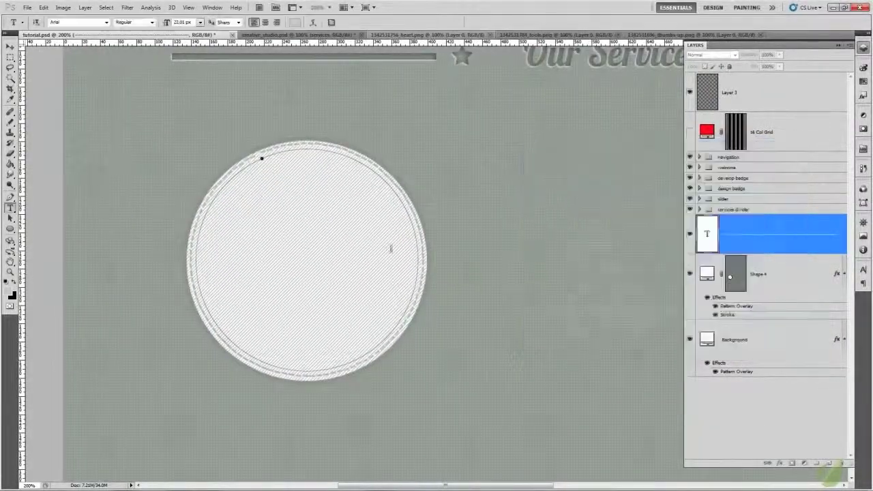
Check the finished service badges in creative_studio.psd and create a new empty layer above the stitch text in tutorial.psd.
{"action": "left_click", "coordinate": [778, 300]}
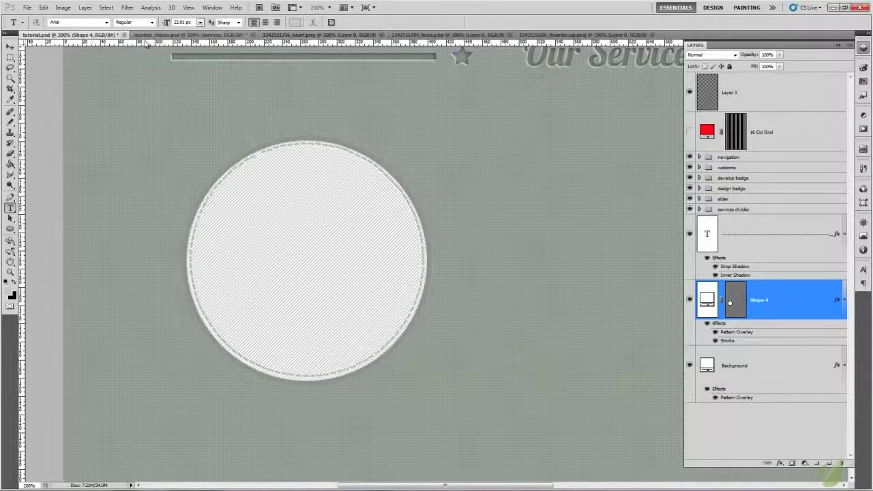
{"action": "key", "text": "ctrl+Tab"}
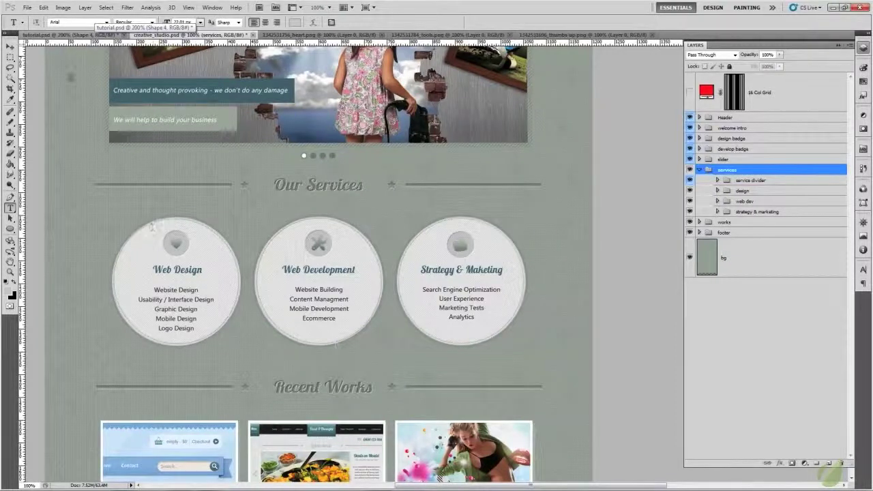
{"action": "left_click", "coordinate": [71, 36]}
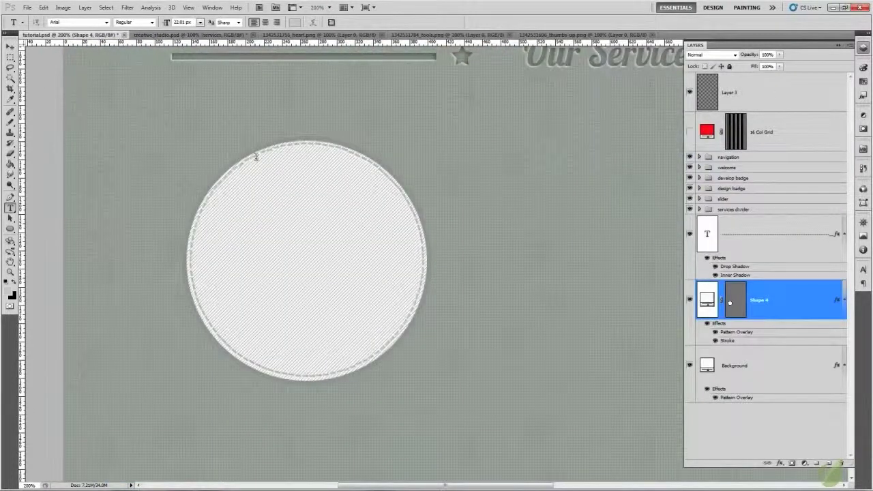
{"action": "left_click", "coordinate": [744, 233]}
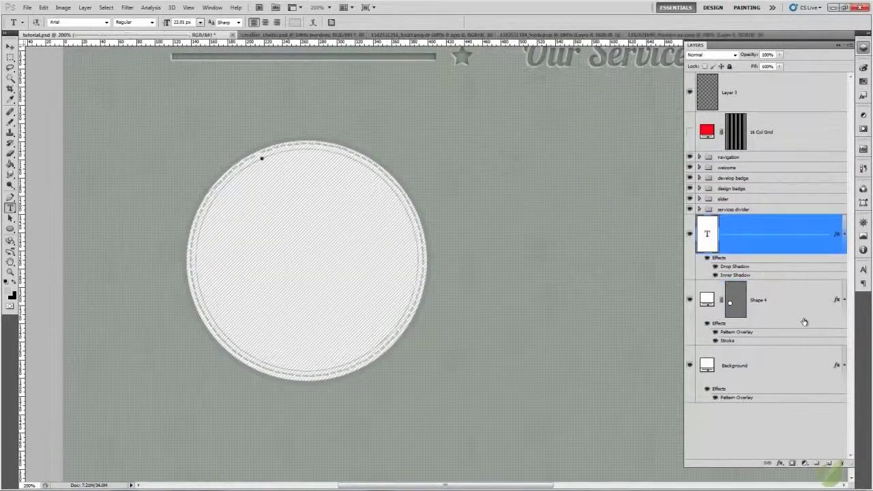
{"action": "left_click", "coordinate": [828, 464]}
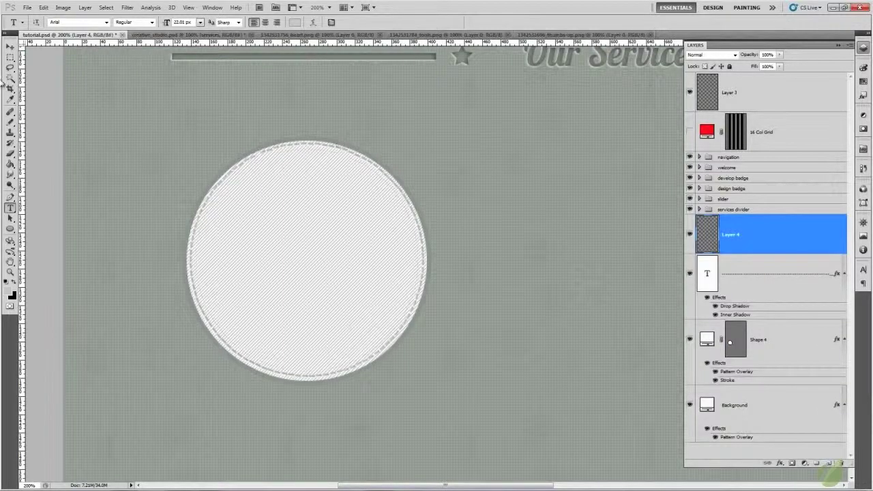
Choose the Pencil tool and set the foreground colour to the web-safe light grey #cccccc.
{"action": "left_click", "coordinate": [11, 123]}
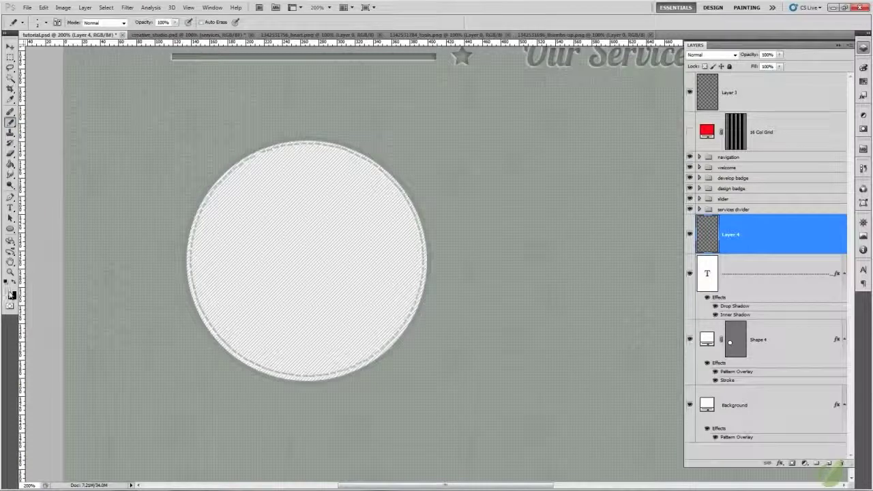
{"action": "left_click", "coordinate": [10, 293]}
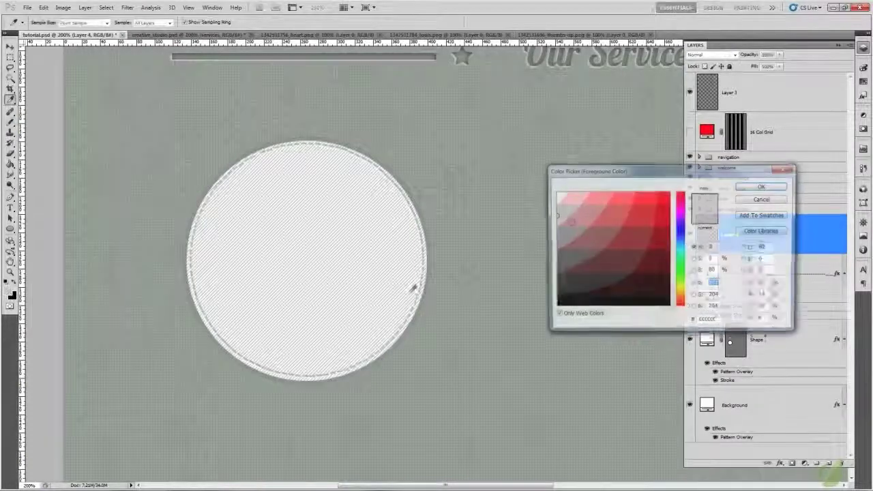
{"action": "left_click", "coordinate": [556, 316]}
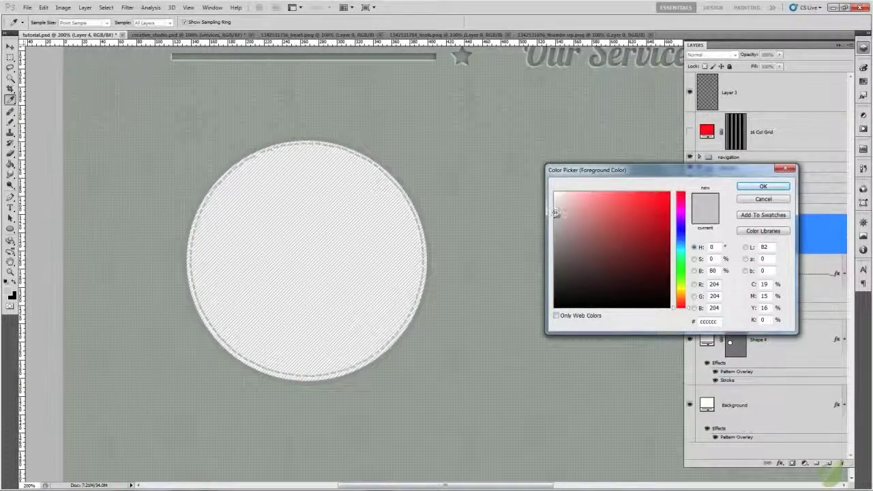
{"action": "left_click_drag", "start_coordinate": [555, 212], "coordinate": [555, 210]}
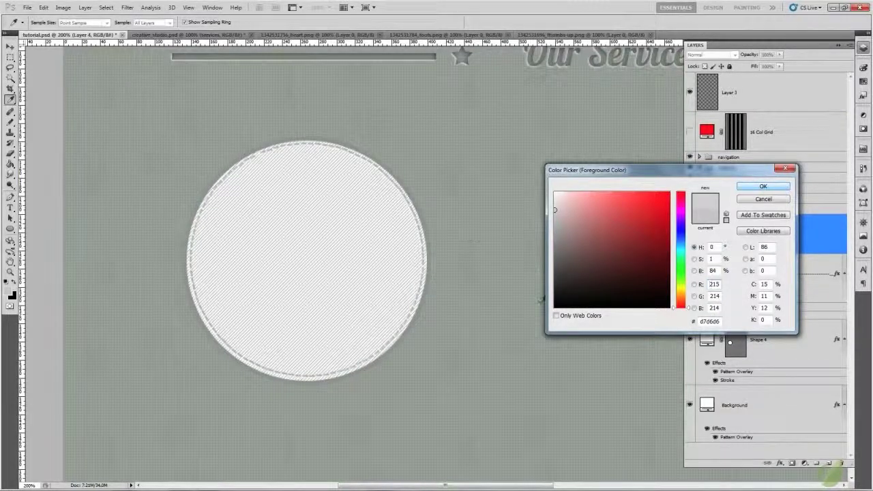
{"action": "left_click", "coordinate": [556, 316]}
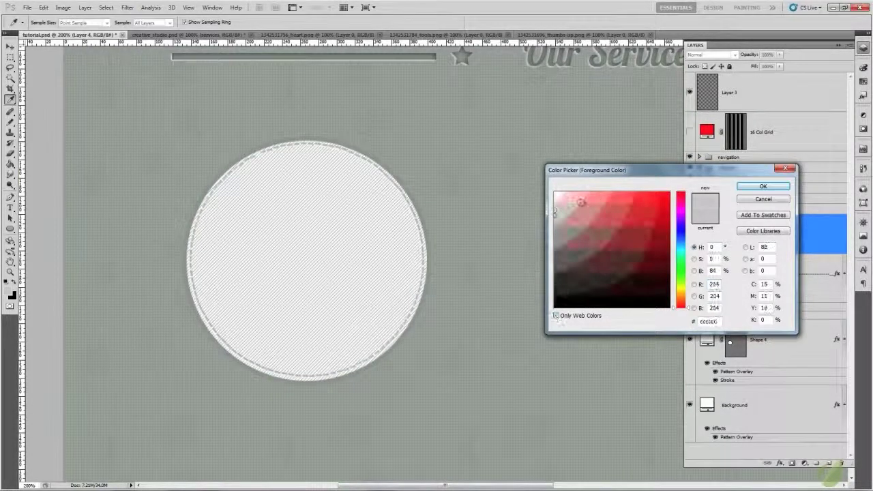
{"action": "left_click", "coordinate": [748, 191]}
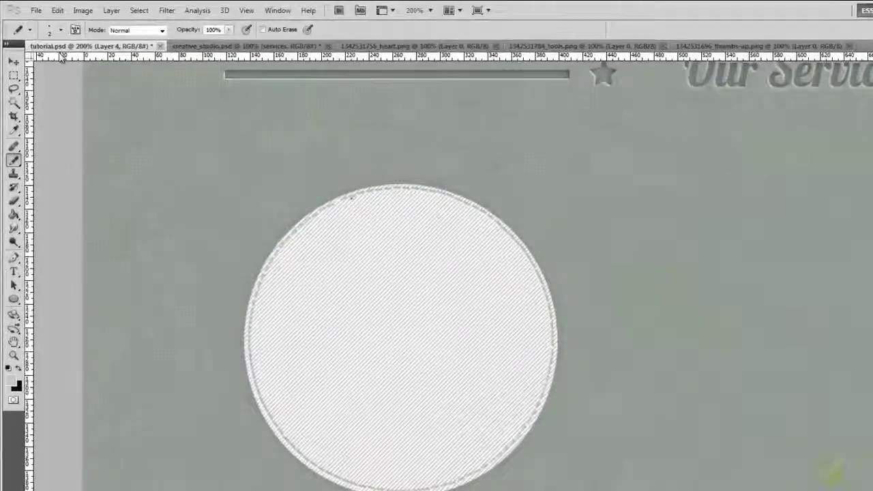
Lower the hardness of the 2 px pencil brush.
{"action": "left_click", "coordinate": [60, 31]}
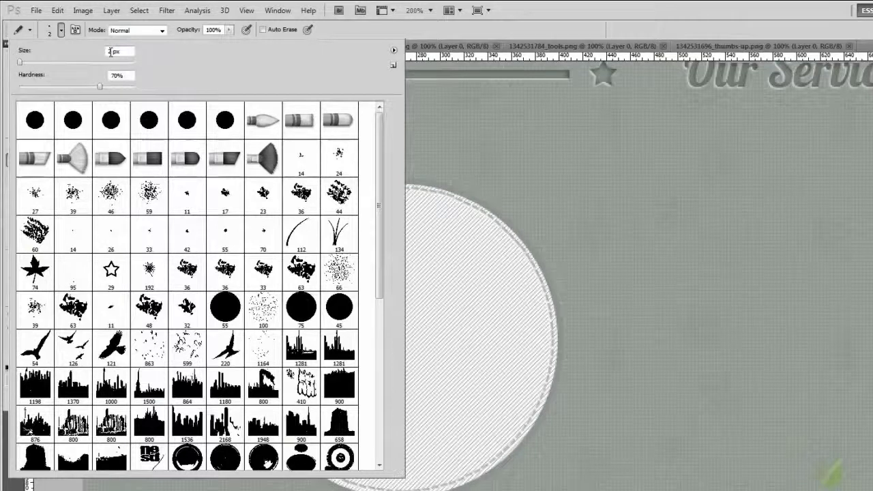
{"action": "left_click_drag", "start_coordinate": [99, 90], "coordinate": [76, 91]}
{"action": "left_click", "coordinate": [531, 29]}
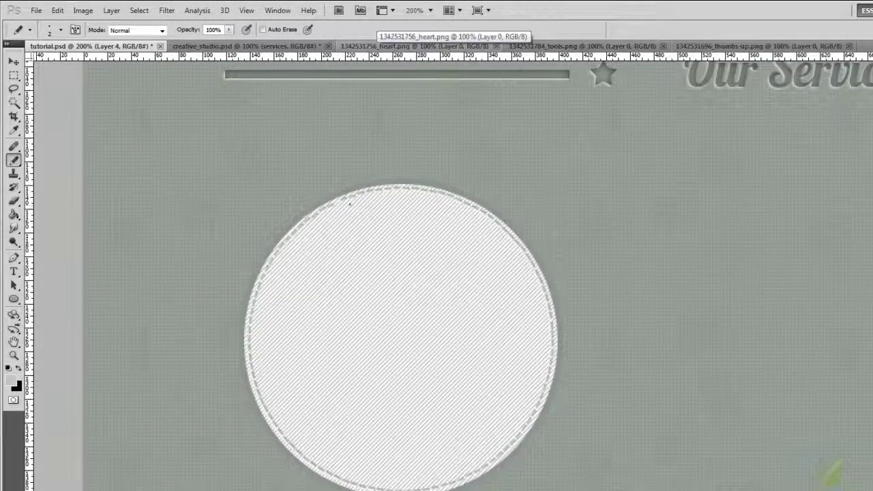
Draw a short wavy light grey loose thread from the gap in the upper stitching down into the circle.
{"action": "key", "text": "ctrl+plus"}
{"action": "key", "text": "ctrl+plus"}
{"action": "key", "text": "ctrl+plus"}
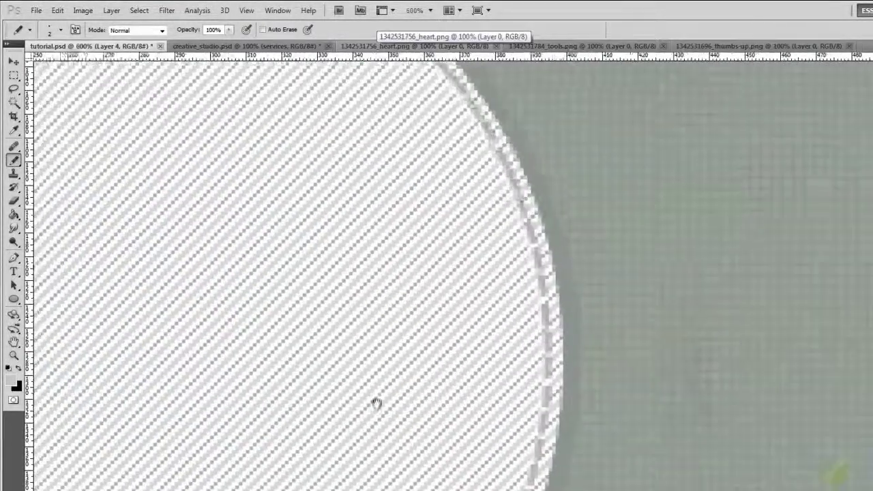
{"action": "left_click_drag", "start_coordinate": [377, 404], "coordinate": [723, 481]}
{"action": "left_click_drag", "start_coordinate": [476, 207], "coordinate": [520, 365]}
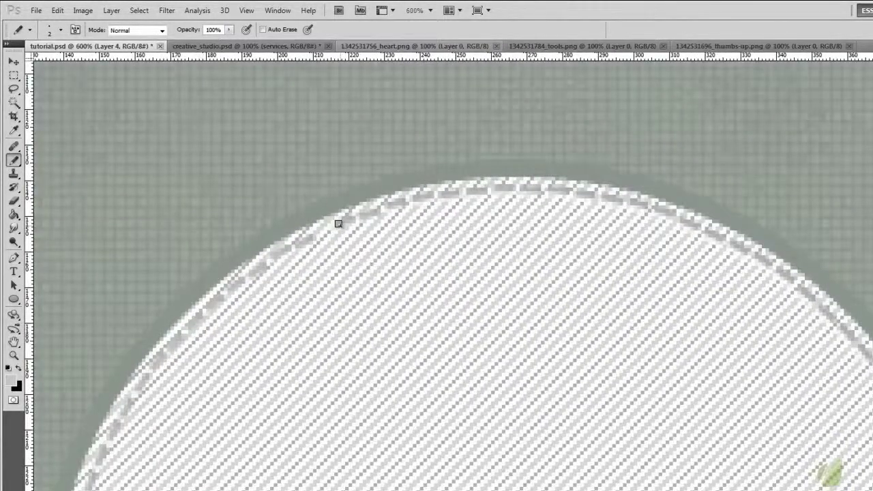
{"action": "mouse_move", "coordinate": [339, 224]}
{"action": "left_mouse_down"}
{"action": "mouse_move", "coordinate": [341, 278]}
{"action": "mouse_move", "coordinate": [311, 303]}
{"action": "left_mouse_up"}
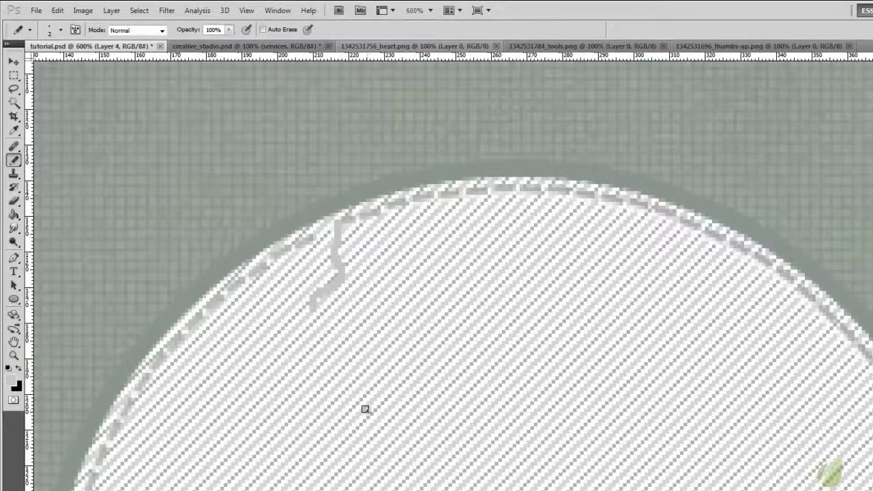
{"action": "key", "text": "ctrl+z"}
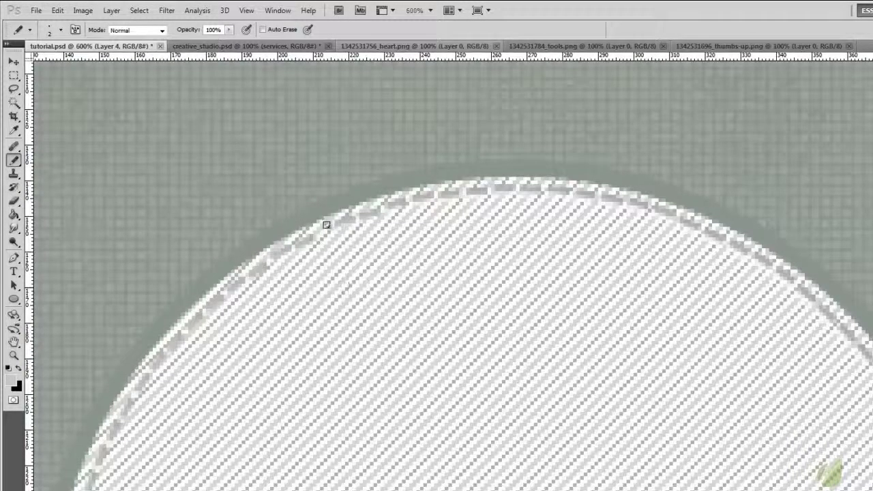
{"action": "left_click_drag", "start_coordinate": [323, 225], "coordinate": [357, 343]}
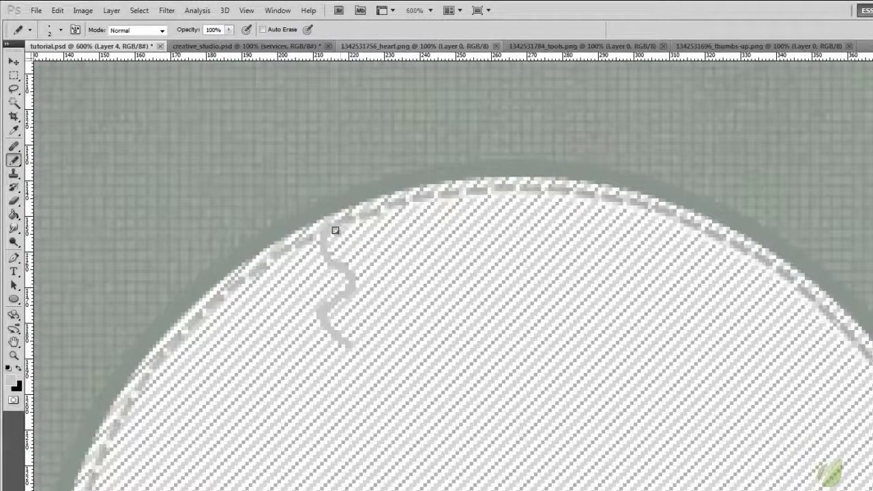
{"action": "left_click_drag", "start_coordinate": [317, 255], "coordinate": [300, 295]}
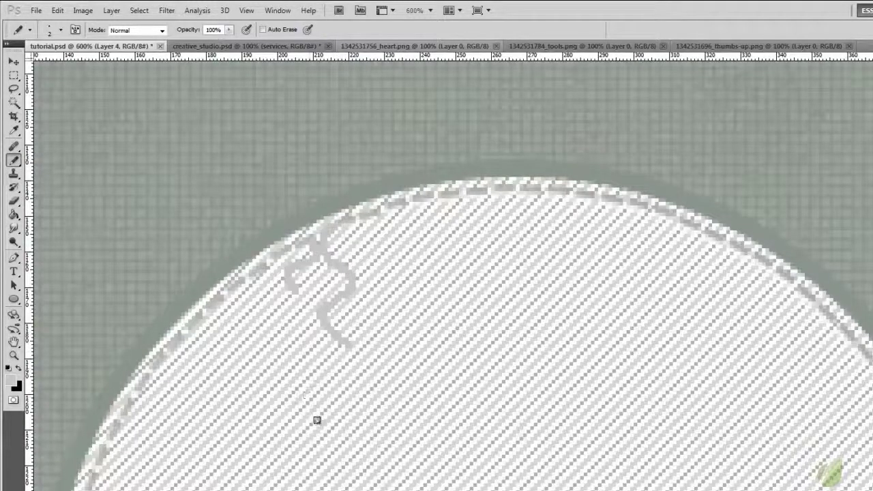
{"action": "key", "text": "ctrl+minus"}
{"action": "key", "text": "ctrl+minus"}
{"action": "key", "text": "ctrl+minus"}
{"action": "key", "text": "ctrl+minus"}
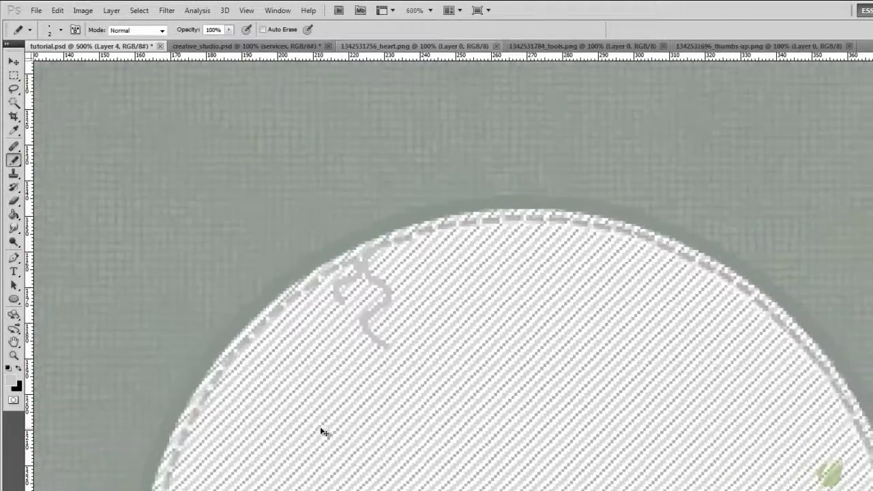
{"action": "key", "text": "ctrl+minus"}
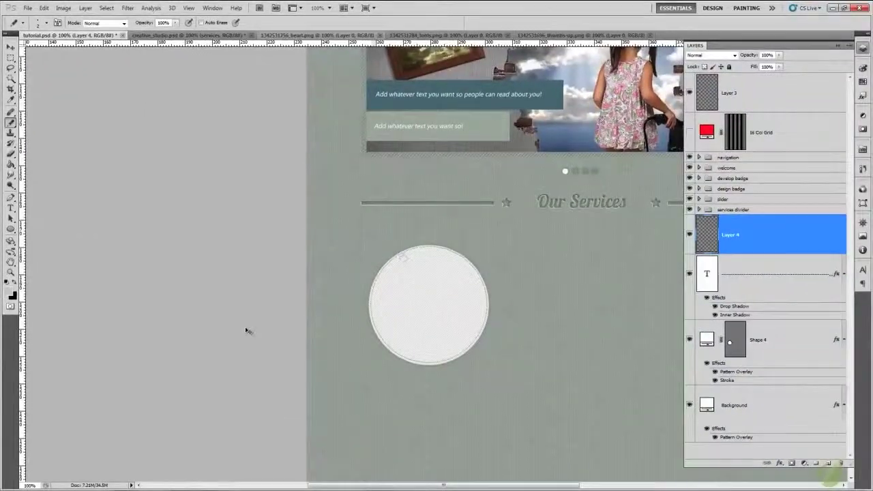
Replace the loose-thread layer with a new empty layer and draw a smaller two-strand light grey thread at the circle's upper-left stitching gap.
{"action": "key", "text": "Delete"}
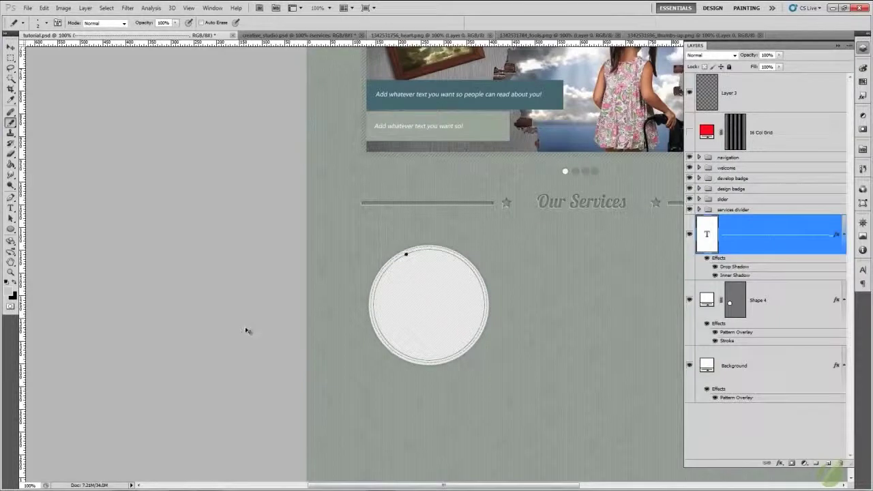
{"action": "key", "text": "ctrl+plus"}
{"action": "key", "text": "ctrl+plus"}
{"action": "key", "text": "ctrl+plus"}
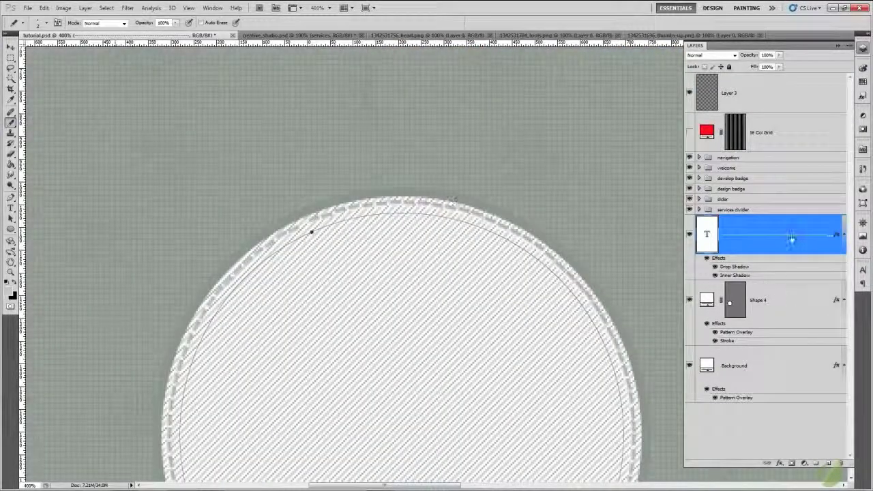
{"action": "left_click", "coordinate": [827, 463]}
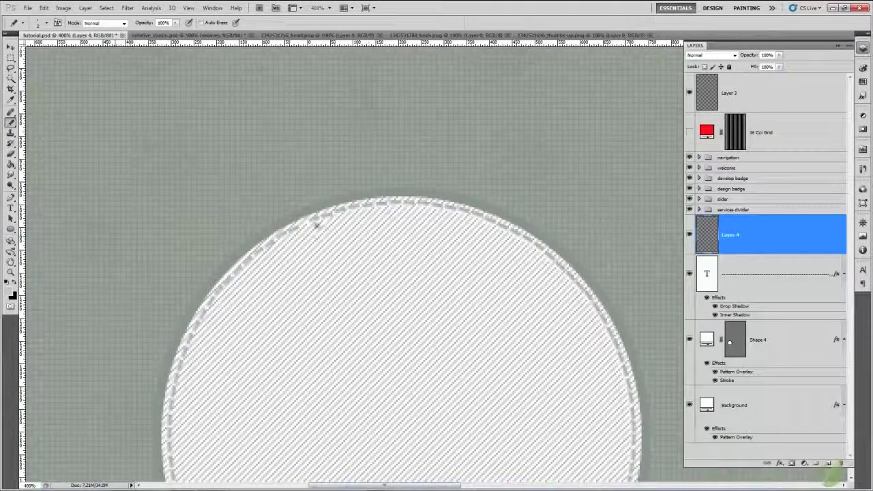
{"action": "mouse_move", "coordinate": [318, 265]}
{"action": "left_mouse_down"}
{"action": "mouse_move", "coordinate": [300, 229]}
{"action": "mouse_move", "coordinate": [299, 246]}
{"action": "left_mouse_up"}
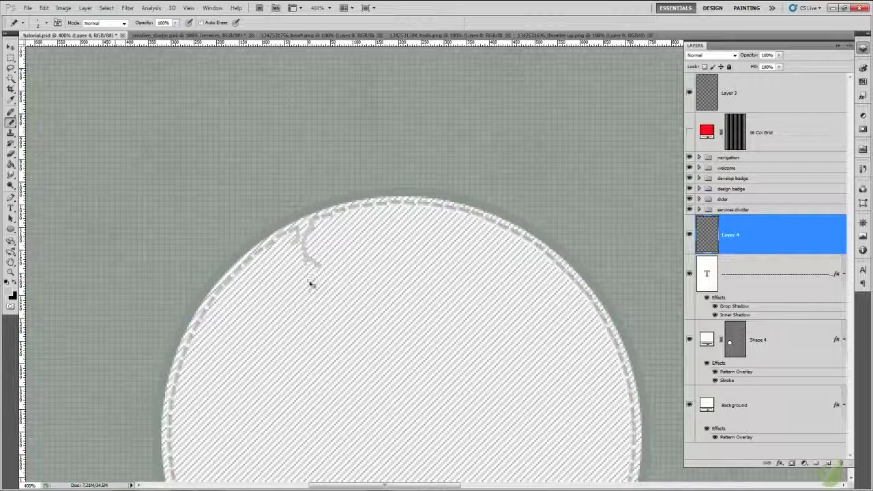
Rename the loose-thread layer as fray.
{"action": "key", "text": "ctrl+minus"}
{"action": "key", "text": "ctrl+minus"}
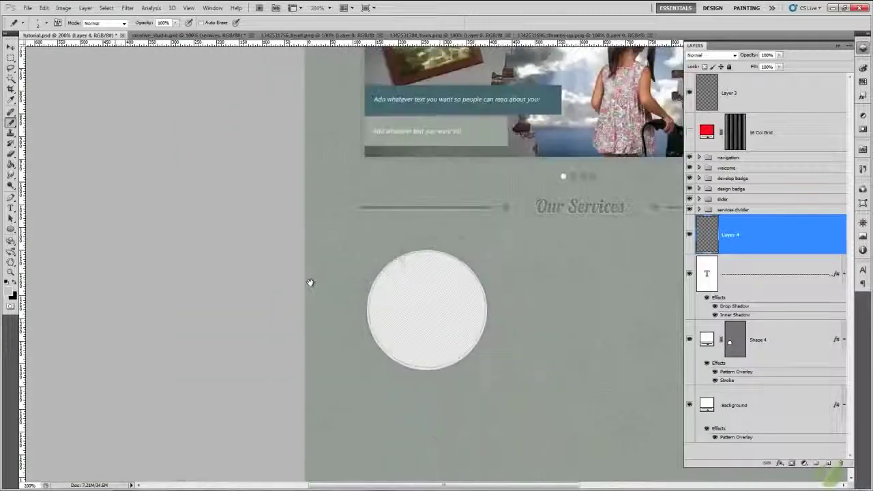
{"action": "key", "text": "ctrl+minus"}
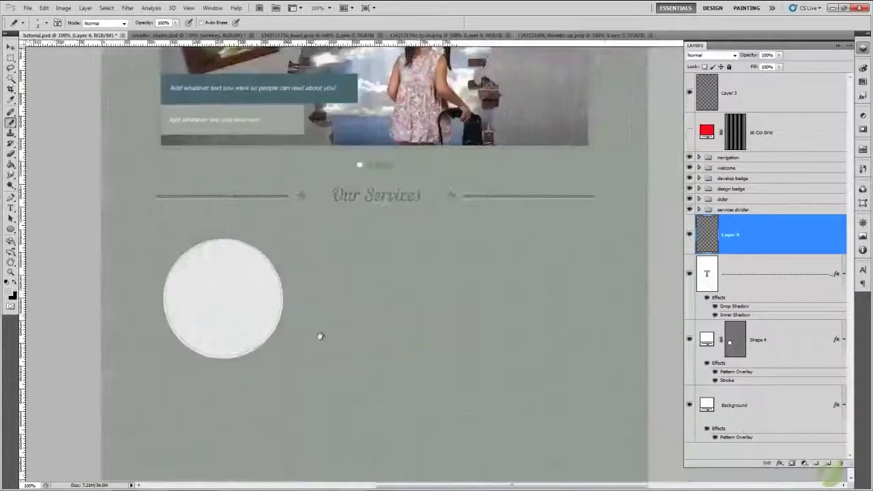
{"action": "left_click_drag", "start_coordinate": [320, 335], "coordinate": [289, 370]}
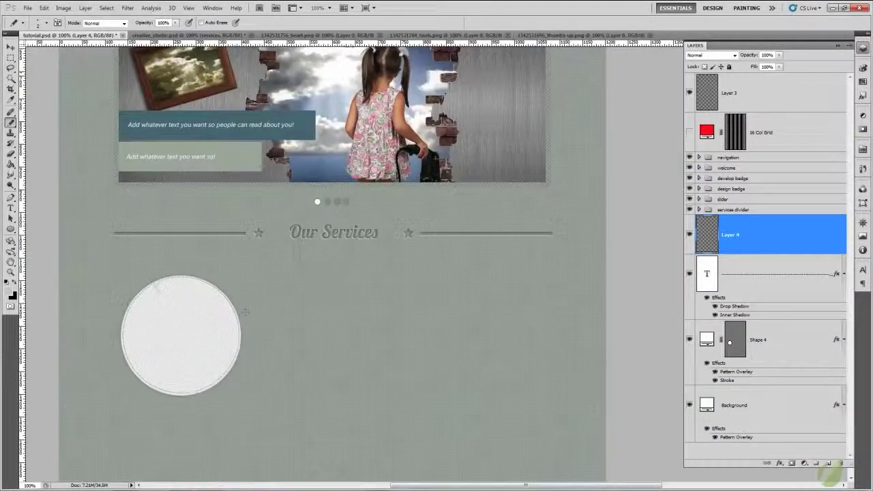
{"action": "double_click", "coordinate": [733, 233]}
{"action": "key", "text": "Return"}
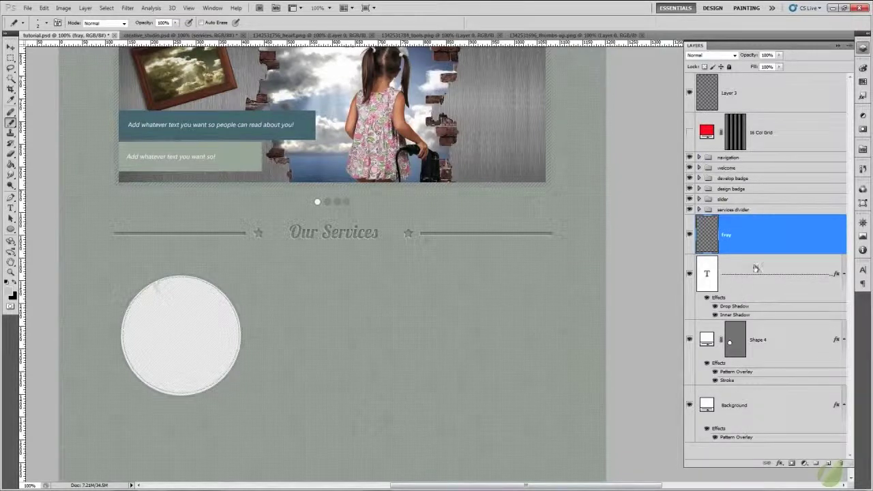
Group the fray, stitch text and circle shape layers and name the group design.
{"action": "left_click", "coordinate": [777, 344], "text": "shift"}
{"action": "key", "text": "ctrl+g"}
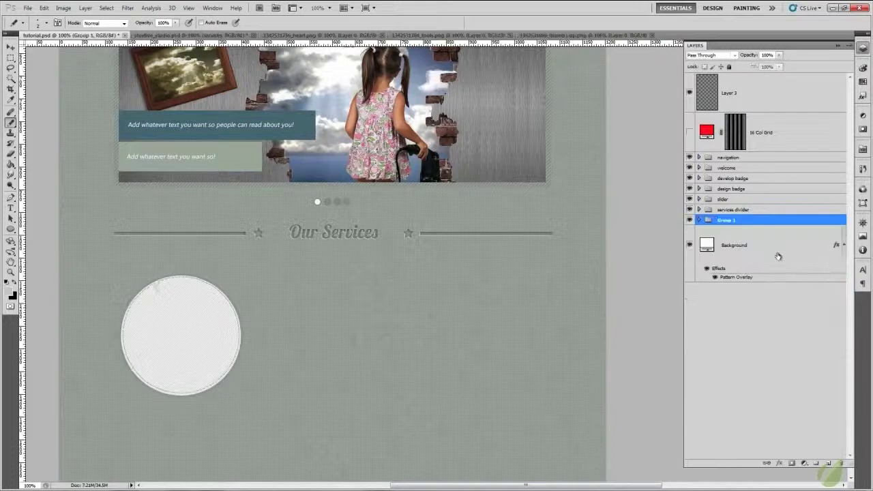
{"action": "double_click", "coordinate": [724, 221]}
{"action": "type", "text": "design"}
{"action": "key", "text": "Return"}
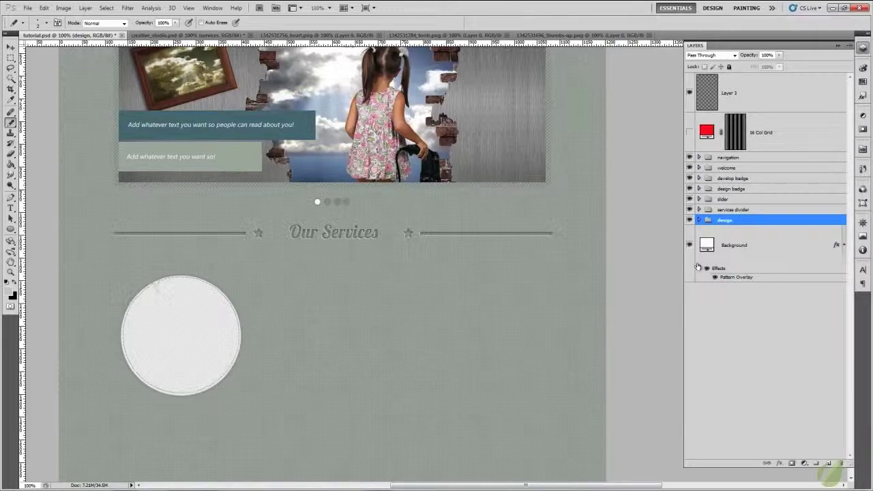
Duplicate the design group twice to the right so that three circles stand in a row under the Our Services heading.
{"action": "key", "text": "v"}
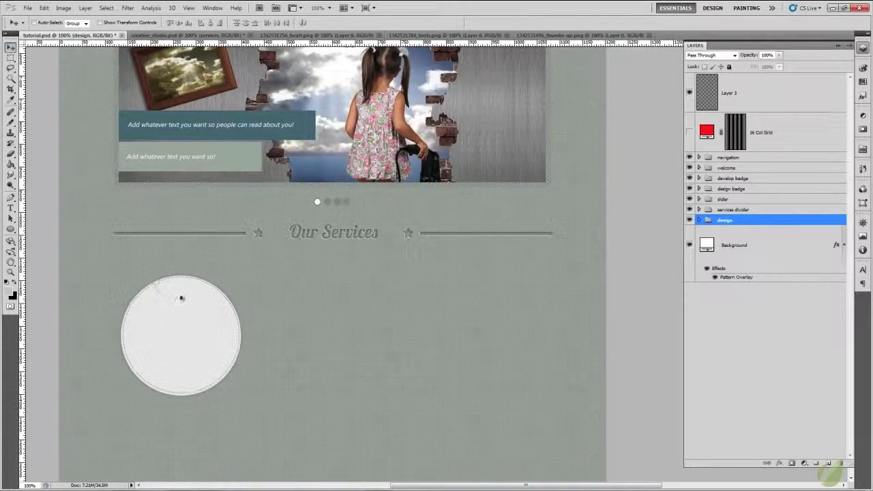
{"action": "left_click_drag", "start_coordinate": [249, 352], "coordinate": [376, 347]}
{"action": "left_click_drag", "start_coordinate": [376, 345], "coordinate": [530, 345]}
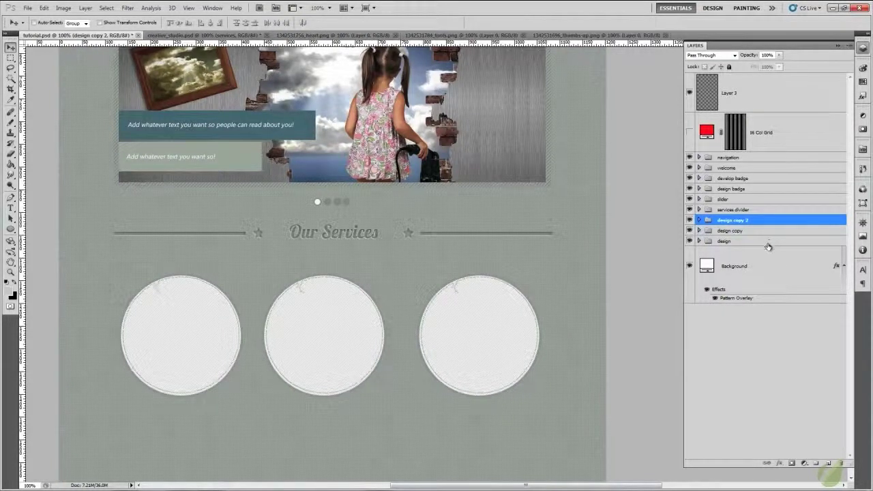
Show the column guides, nudge the rightmost circle toward the content's right edge, and distribute the three circle groups evenly by horizontal centers.
{"action": "key", "text": "ctrl+semicolon"}
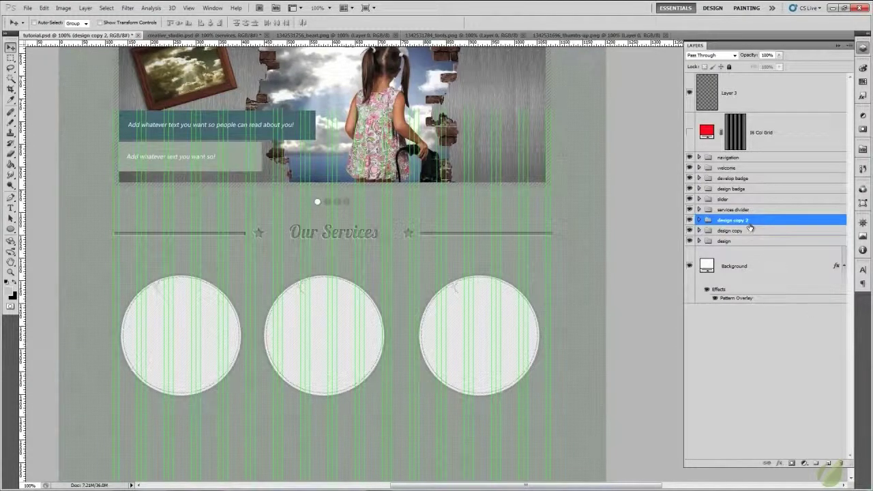
{"action": "key", "text": "Right"}
{"action": "key", "text": "Right"}
{"action": "key", "text": "Right"}
{"action": "key", "text": "Right"}
{"action": "key", "text": "Right"}
{"action": "key", "text": "Right"}
{"action": "key", "text": "Right"}
{"action": "key", "text": "Right"}
{"action": "key", "text": "Right"}
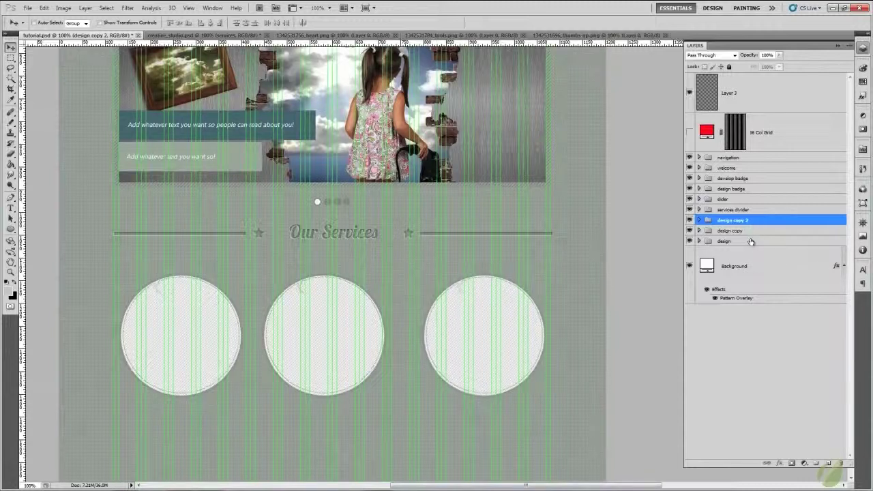
{"action": "left_click", "coordinate": [753, 242], "text": "shift"}
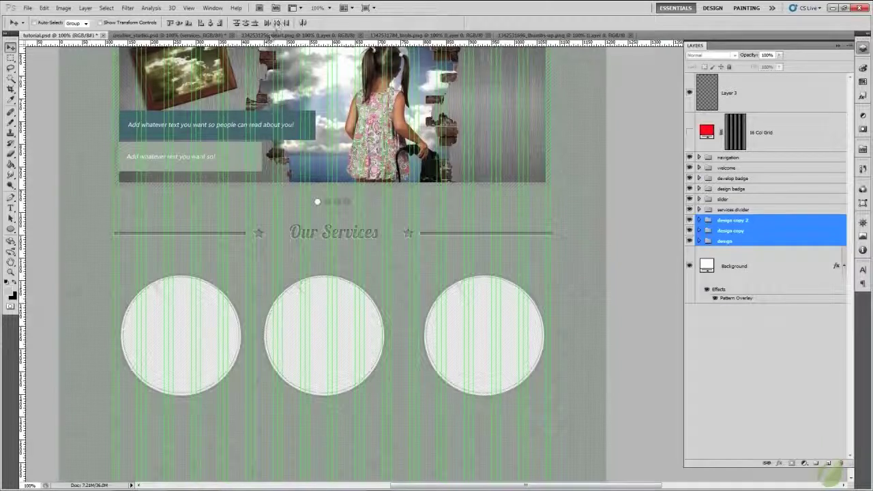
{"action": "left_click", "coordinate": [277, 24]}
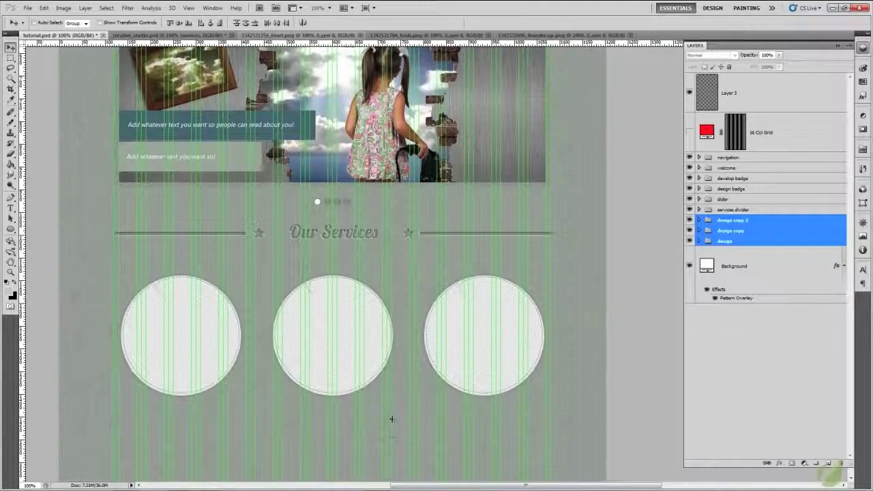
Rename the middle circle's group as develop.
{"action": "left_click", "coordinate": [745, 235]}
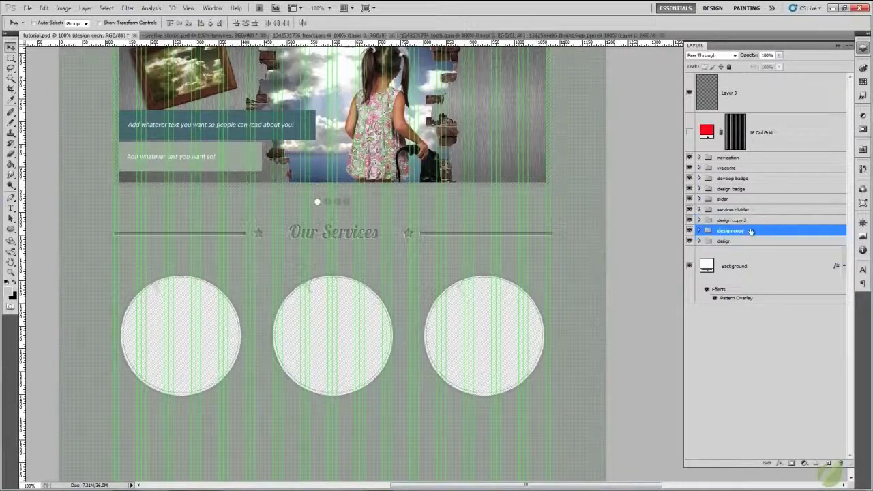
{"action": "double_click", "coordinate": [733, 231]}
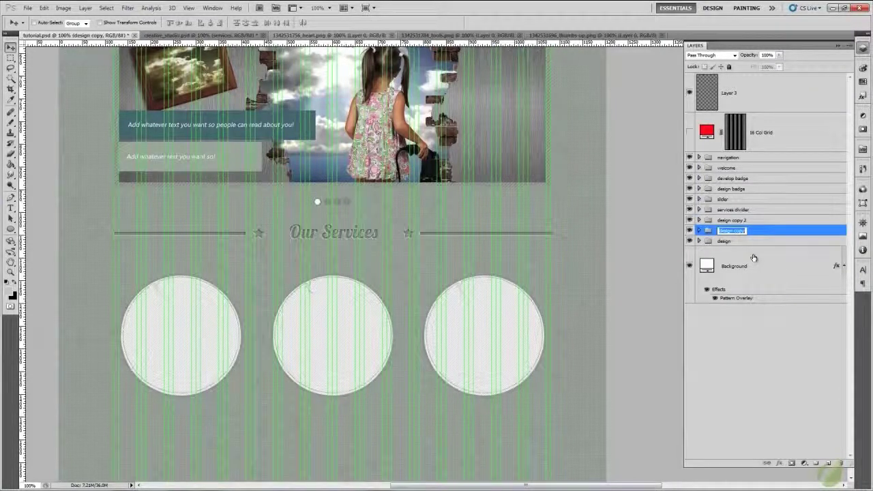
{"action": "type", "text": "dev"}
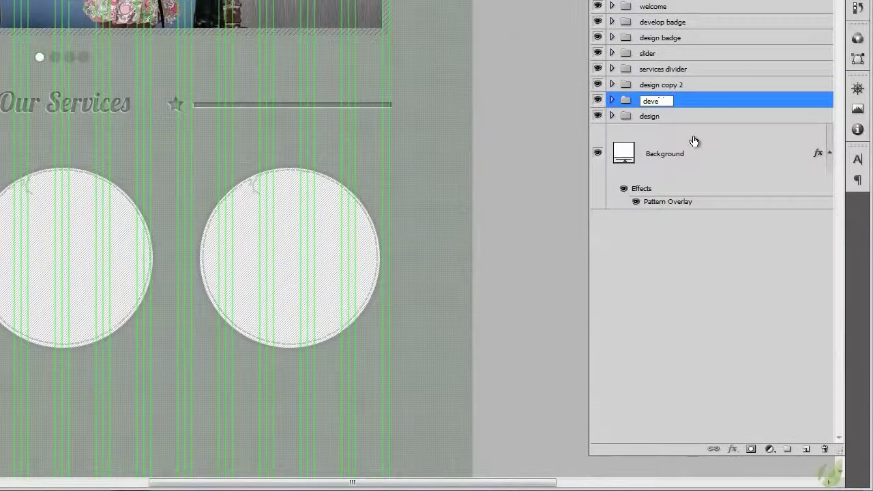
{"action": "type", "text": "e"}
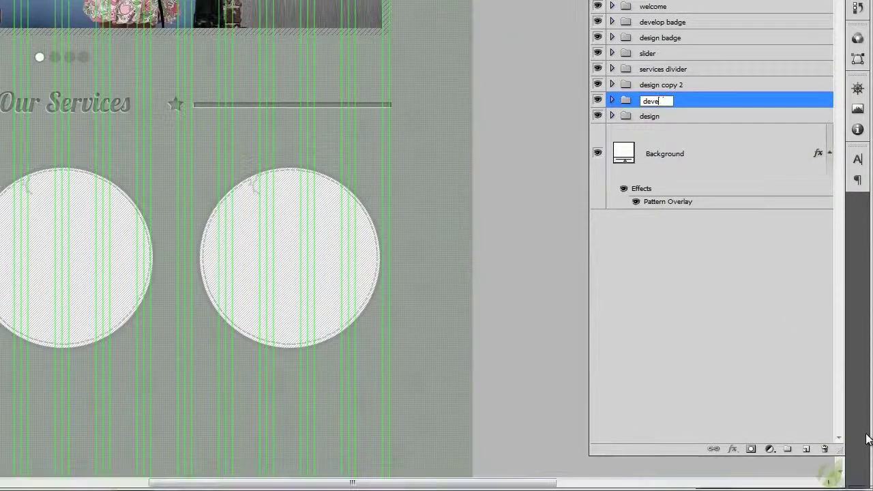
{"action": "type", "text": "lop"}
{"action": "key", "text": "Return"}
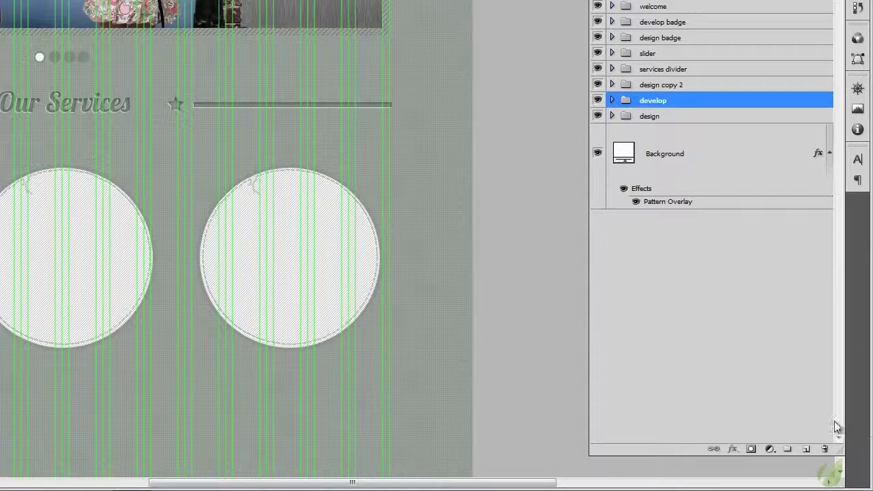
Rename the rightmost circle's group as marketing.
{"action": "double_click", "coordinate": [661, 86]}
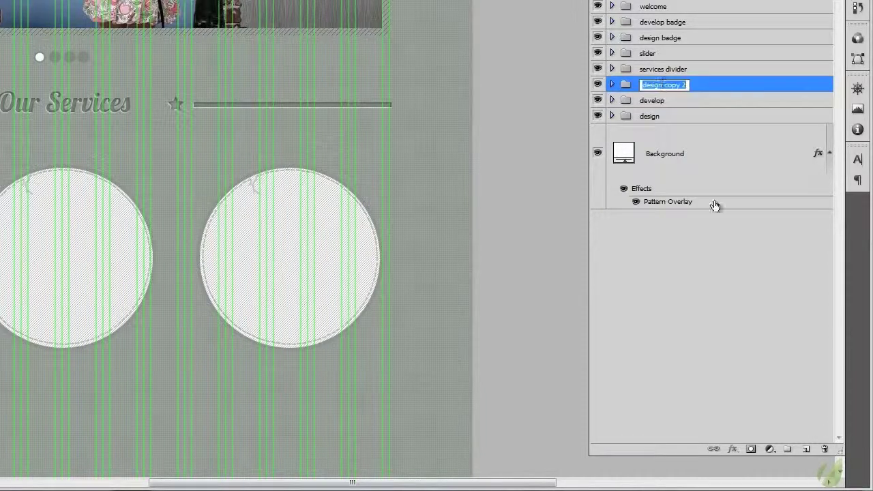
{"action": "type", "text": "ma"}
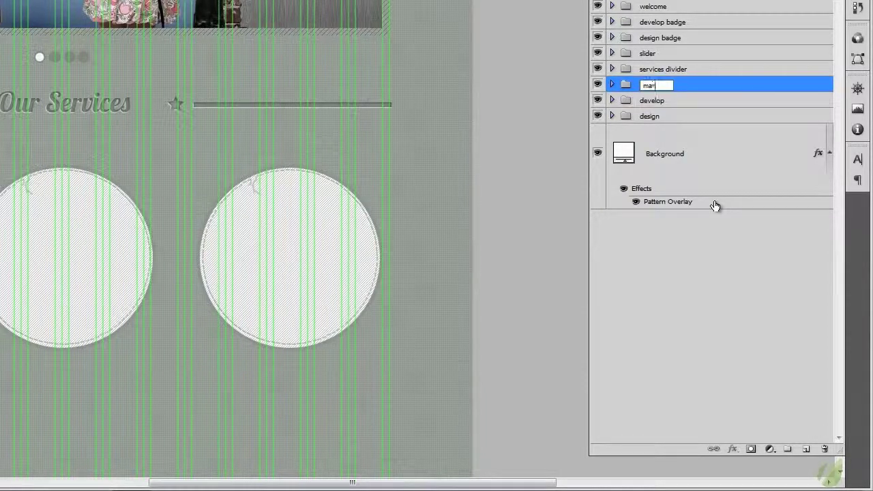
{"action": "type", "text": "rketing"}
{"action": "key", "text": "Return"}
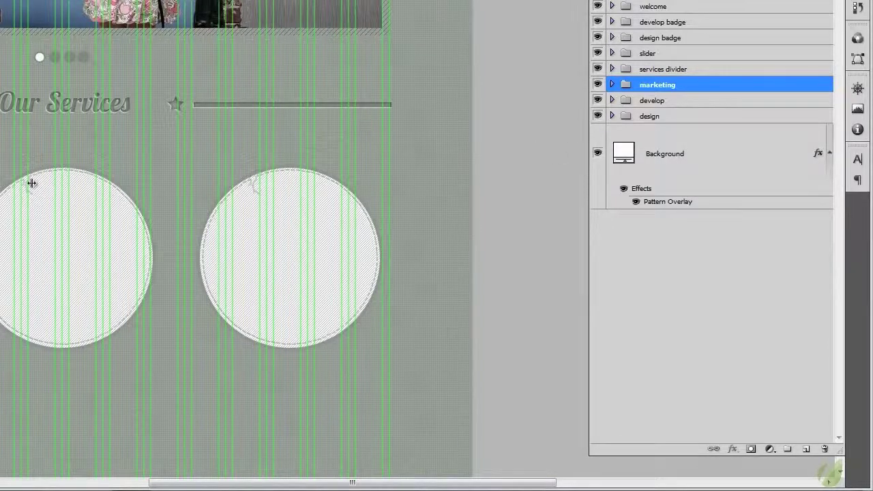
Hide the guides and move the develop group's fray to the lower-right stitching of the middle circle, hanging over its edge.
{"action": "key", "text": "ctrl+semicolon"}
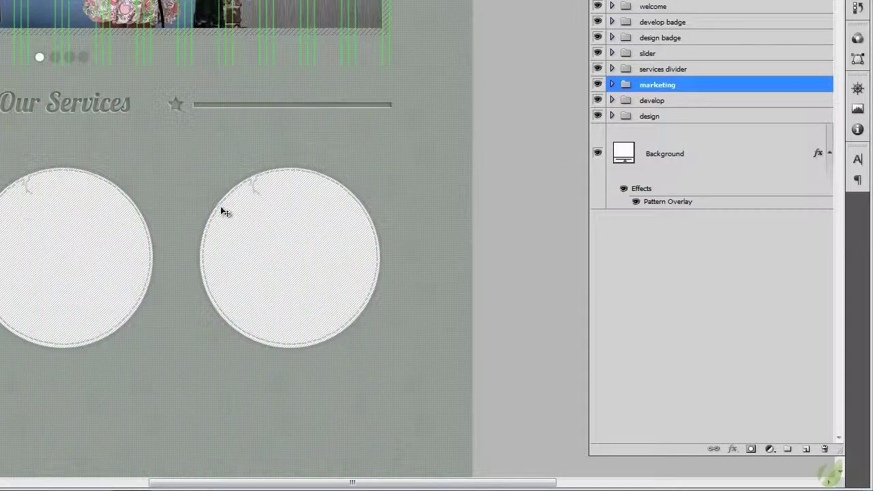
{"action": "key", "text": "ctrl+plus"}
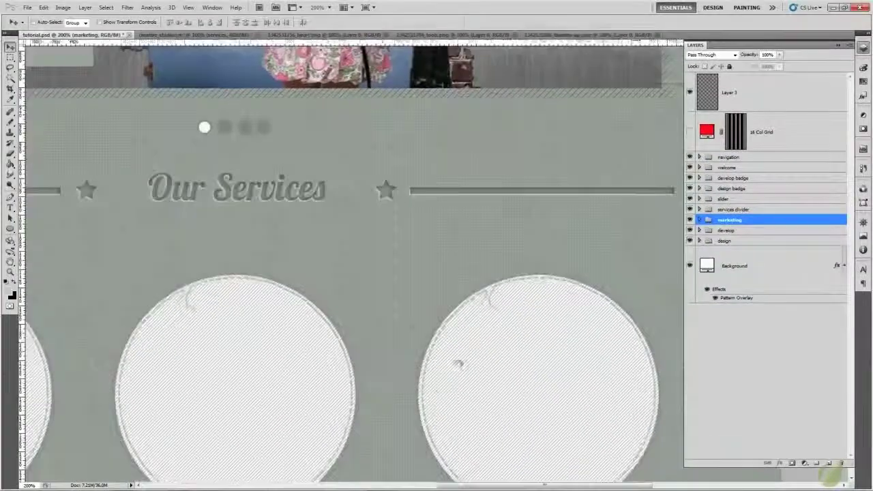
{"action": "left_click_drag", "start_coordinate": [457, 364], "coordinate": [484, 259]}
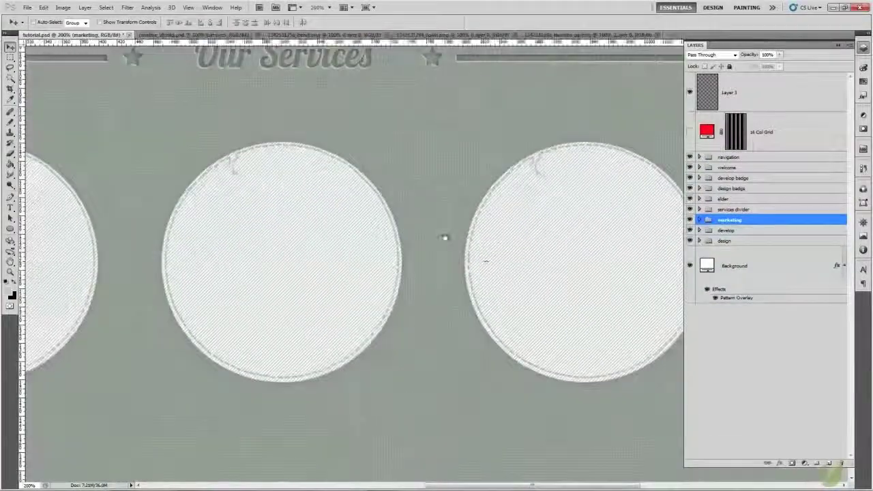
{"action": "left_click", "coordinate": [699, 231]}
{"action": "left_click", "coordinate": [757, 258]}
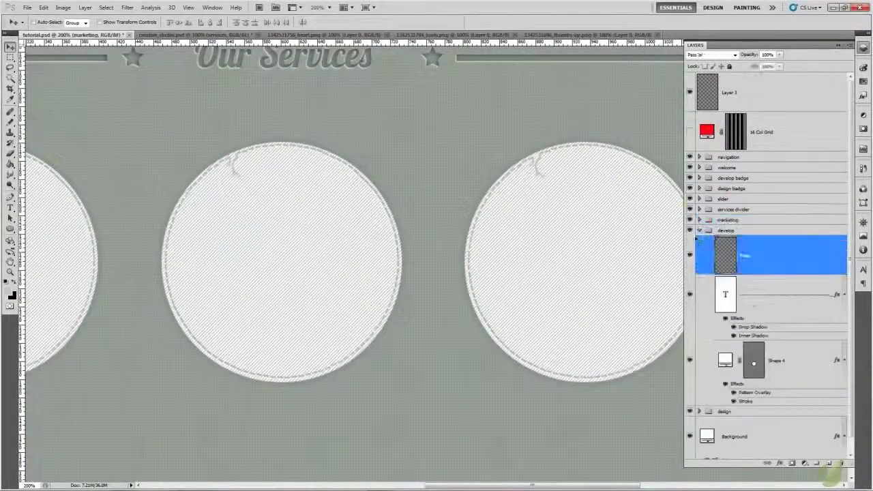
{"action": "left_click_drag", "start_coordinate": [373, 374], "coordinate": [335, 402]}
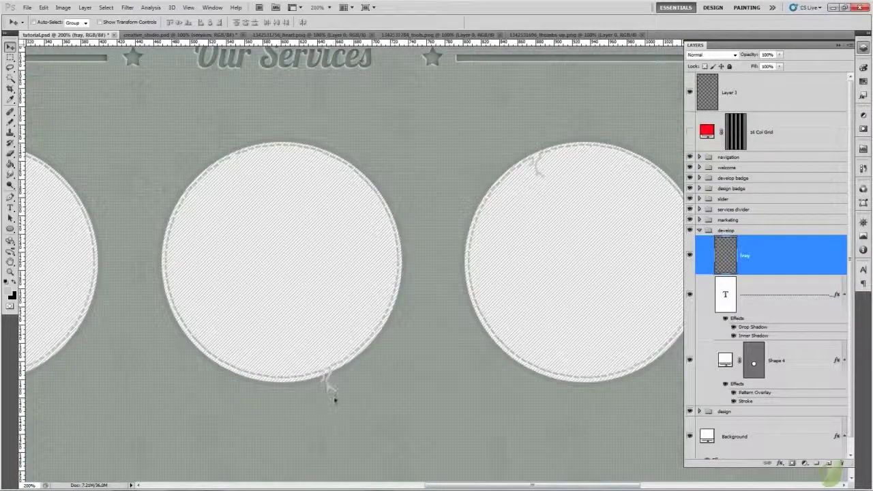
Try the marketing group's fray at the rightmost circle's upper-right stitching and delete that fray layer.
{"action": "left_click", "coordinate": [699, 230]}
{"action": "left_click", "coordinate": [699, 220]}
{"action": "left_click", "coordinate": [751, 244]}
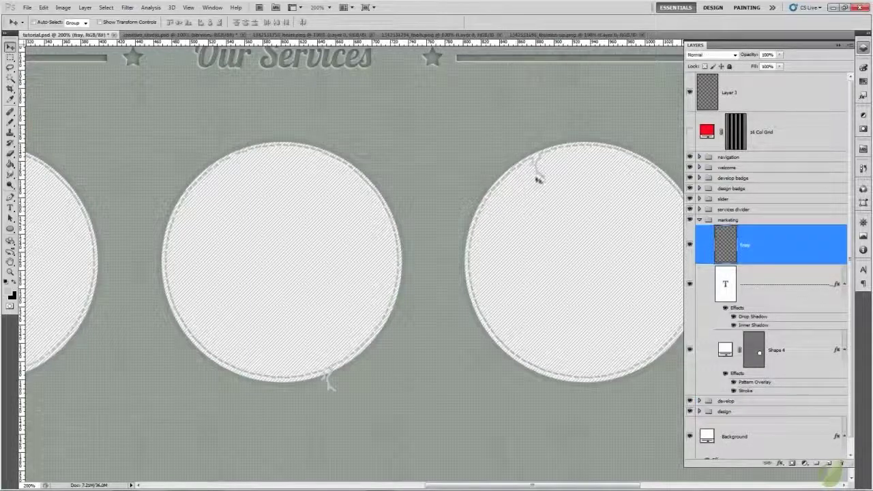
{"action": "left_click_drag", "start_coordinate": [538, 175], "coordinate": [671, 209]}
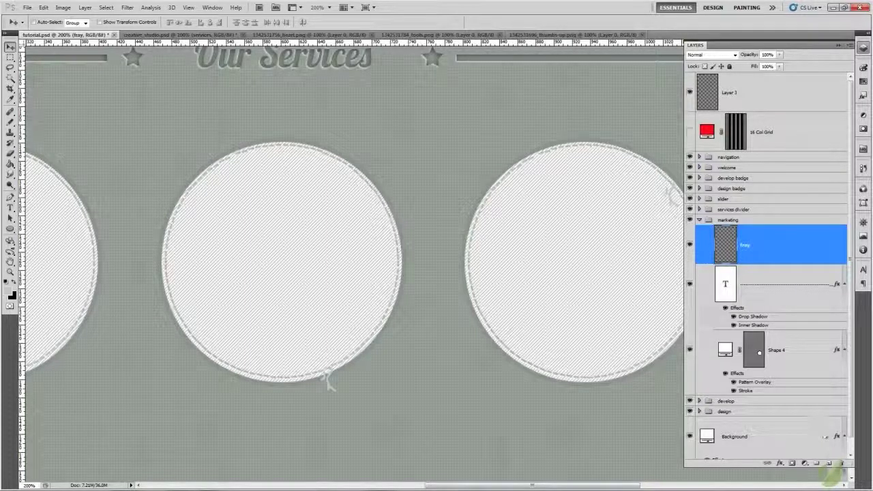
{"action": "left_click", "coordinate": [841, 463]}
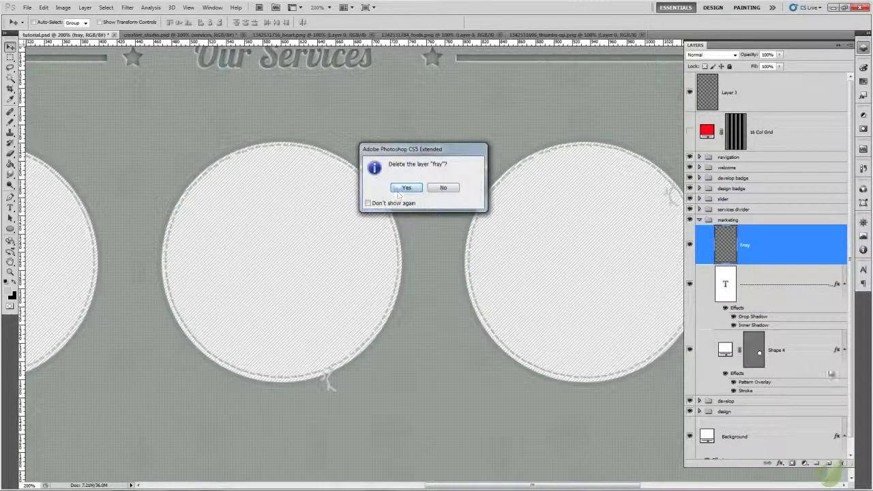
{"action": "left_click", "coordinate": [406, 187]}
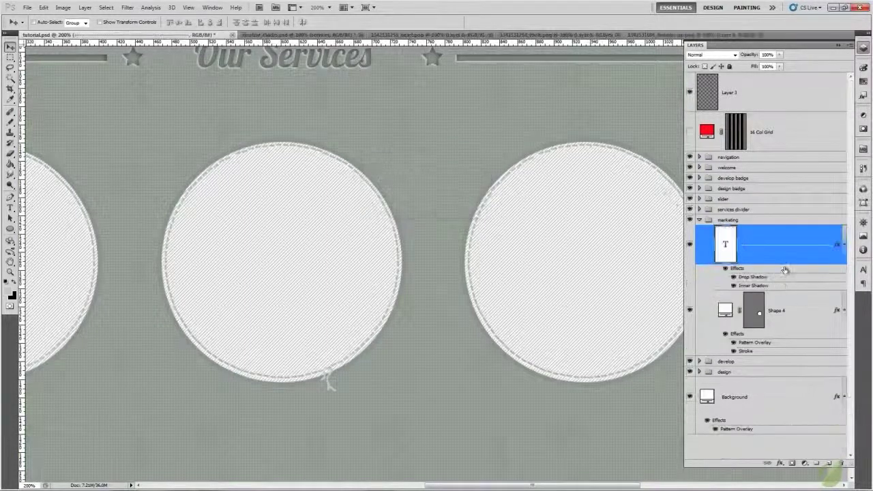
Add a new layer in the marketing group and draw a small frayed thread with the Pencil tool on the rightmost circle's right-hand stitching.
{"action": "left_click", "coordinate": [829, 463]}
{"action": "left_click_drag", "start_coordinate": [505, 321], "coordinate": [403, 350]}
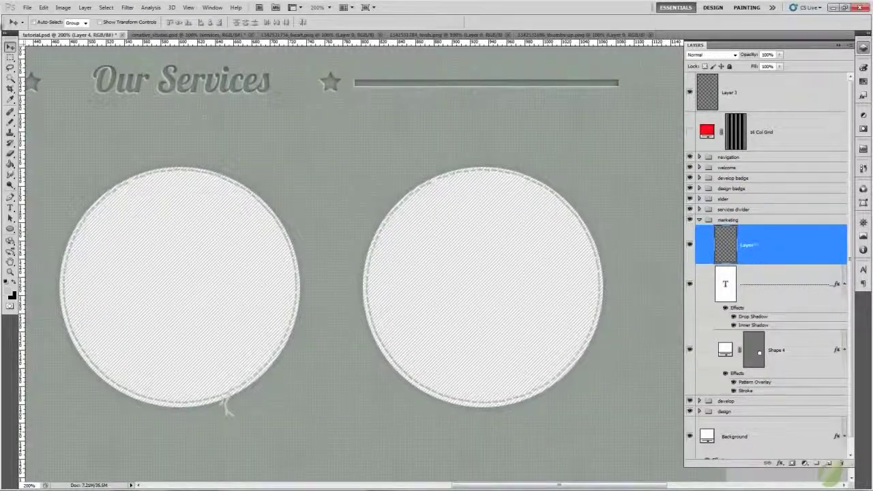
{"action": "left_click", "coordinate": [12, 123]}
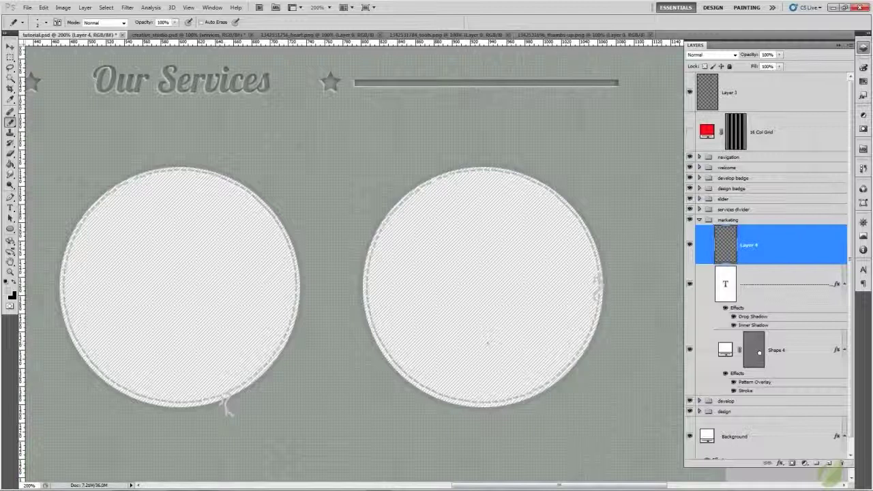
Compare the three circles with the finished Our Services section in creative_studio.psd and return to tutorial.psd.
{"action": "key", "text": "ctrl+minus"}
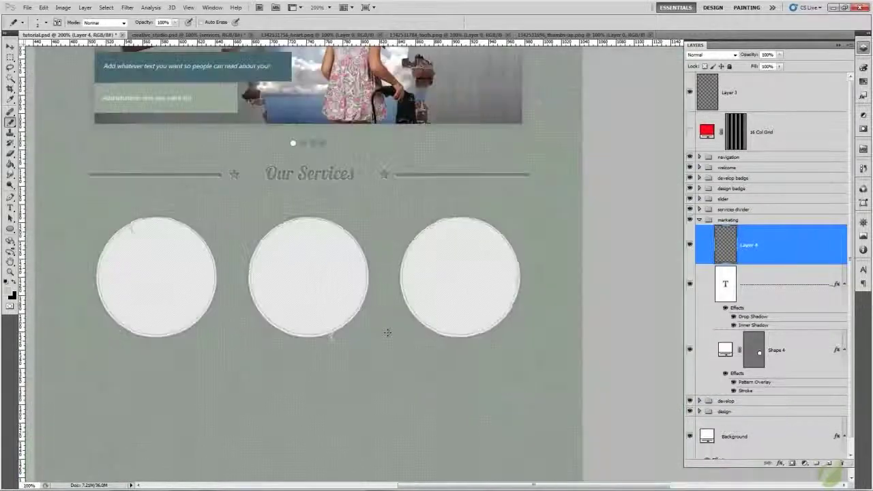
{"action": "mouse_move", "coordinate": [382, 376]}
{"action": "left_mouse_down"}
{"action": "mouse_move", "coordinate": [386, 334]}
{"action": "mouse_move", "coordinate": [368, 354]}
{"action": "left_mouse_up"}
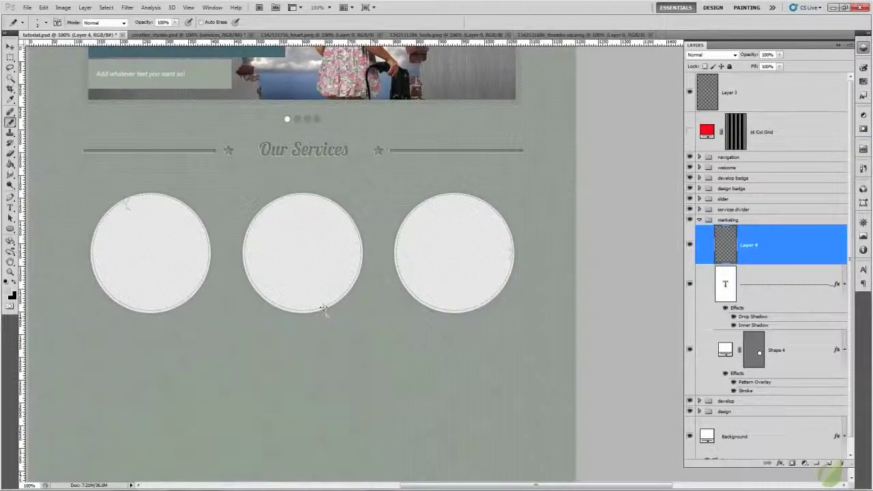
{"action": "left_click", "coordinate": [157, 34]}
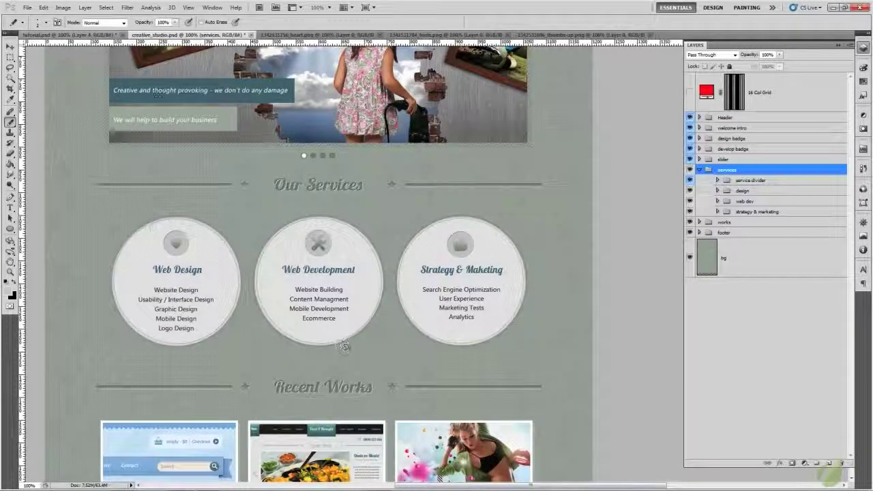
{"action": "left_click", "coordinate": [68, 34]}
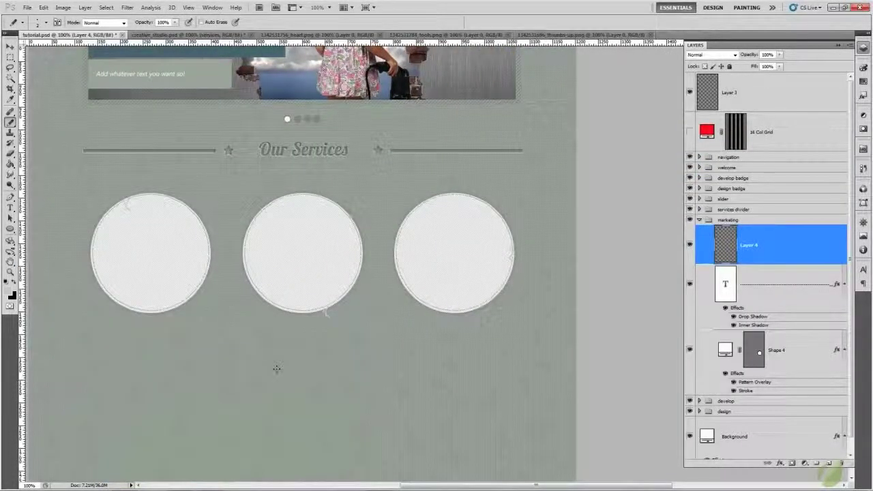